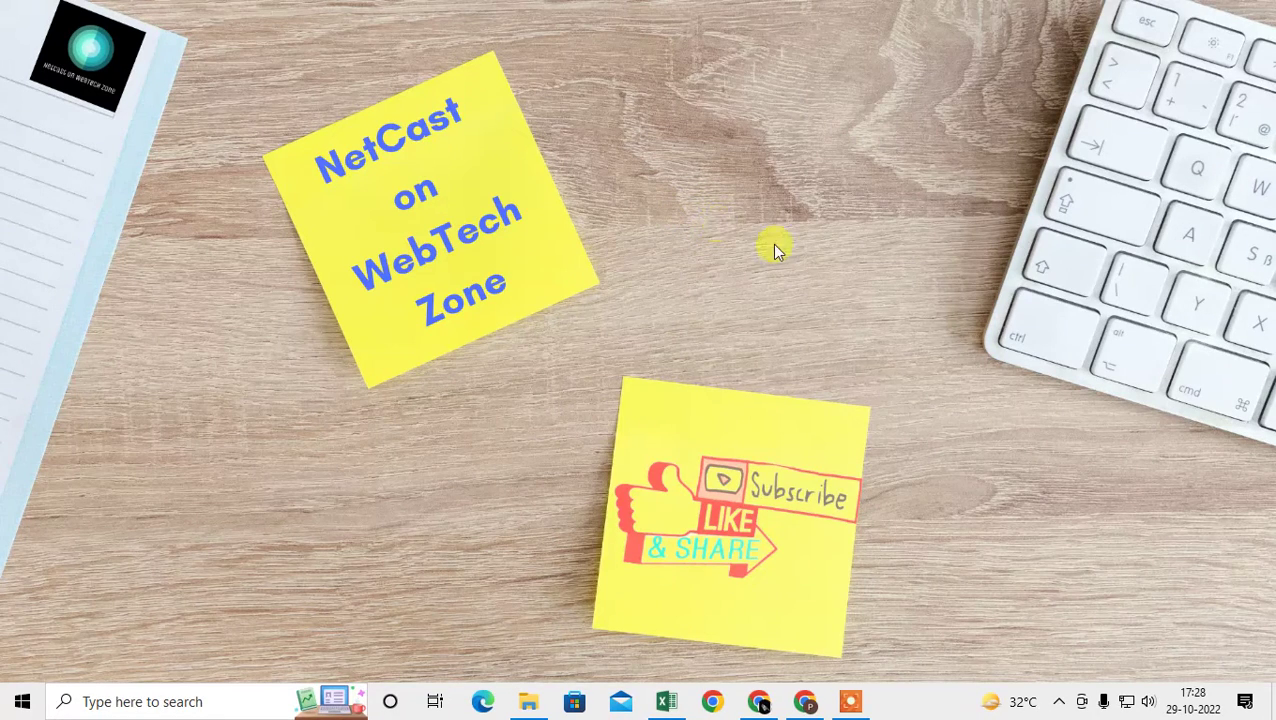
- Refresh the desktop twice and briefly check the microphone privacy settings
right_click(703, 163)
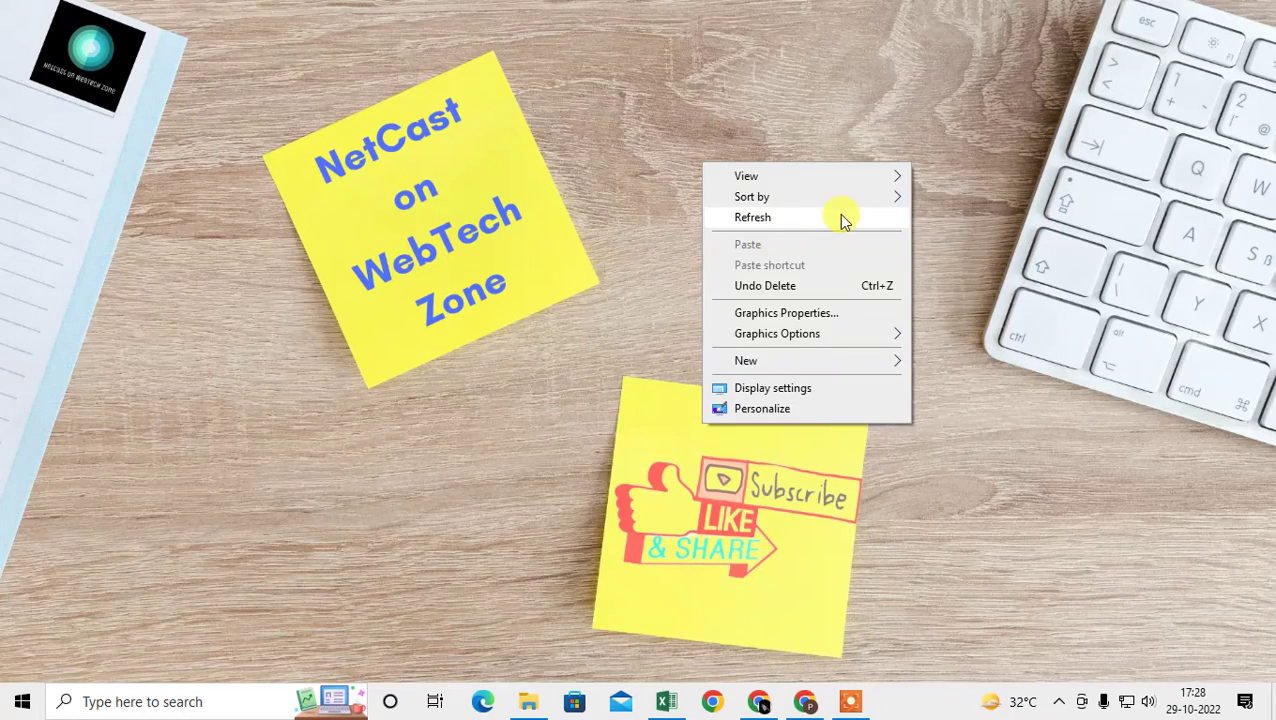
left_click(839, 217)
right_click(731, 121)
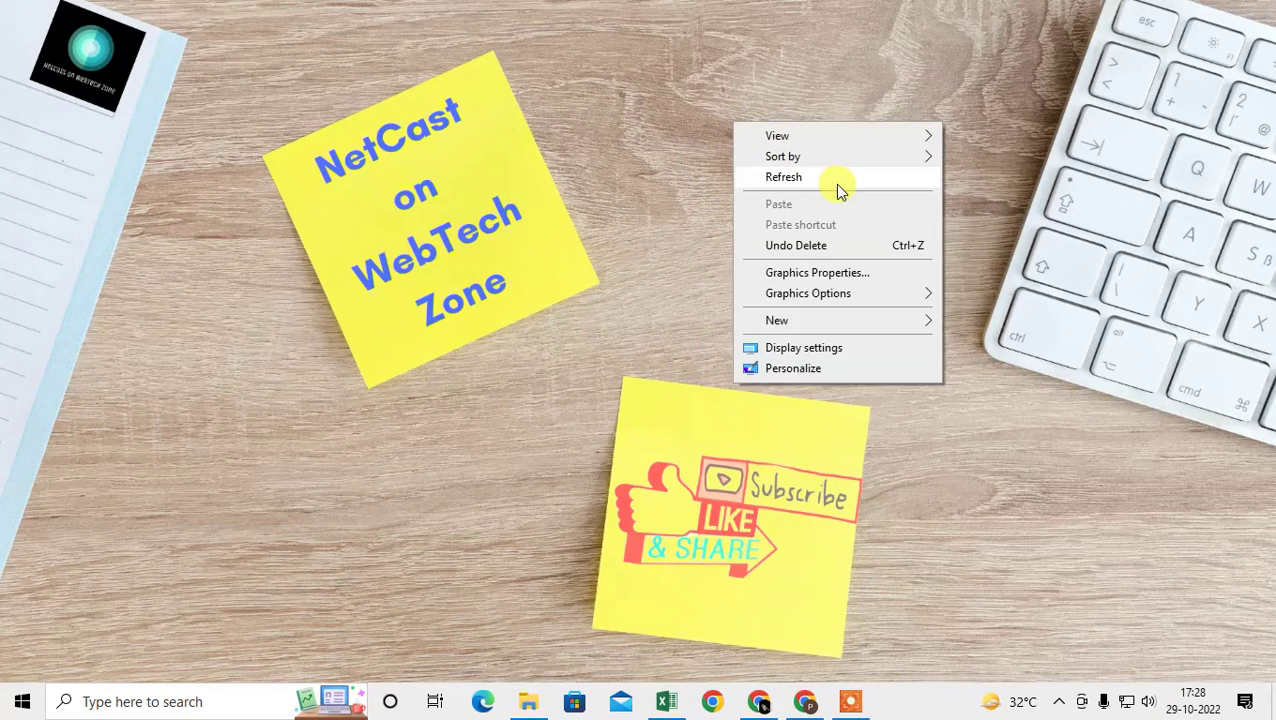
left_click(835, 186)
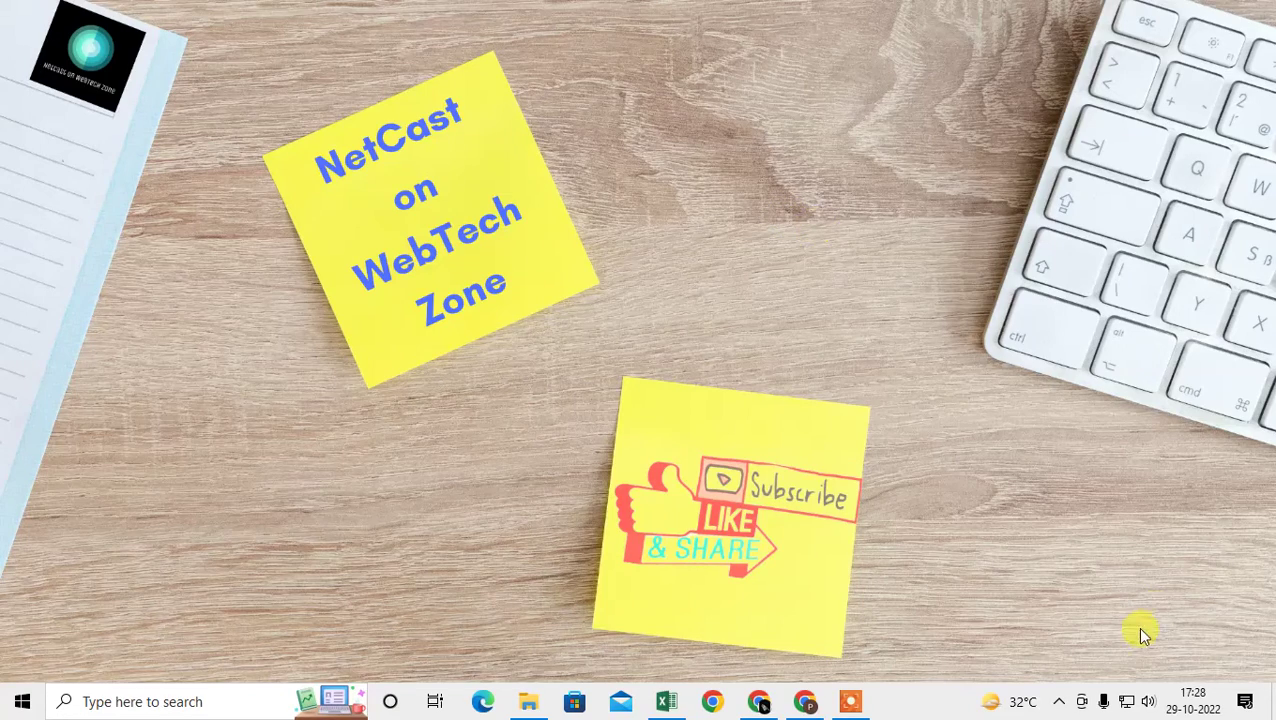
left_click(1104, 702)
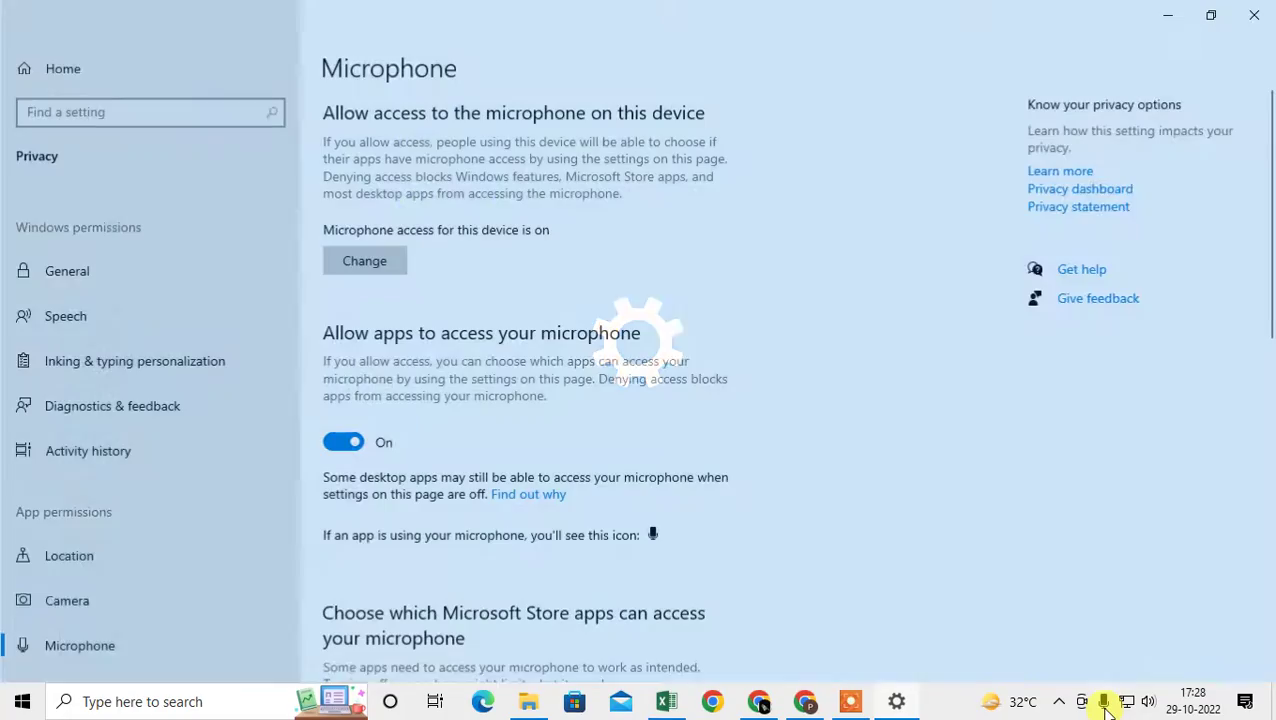
left_click(1250, 12)
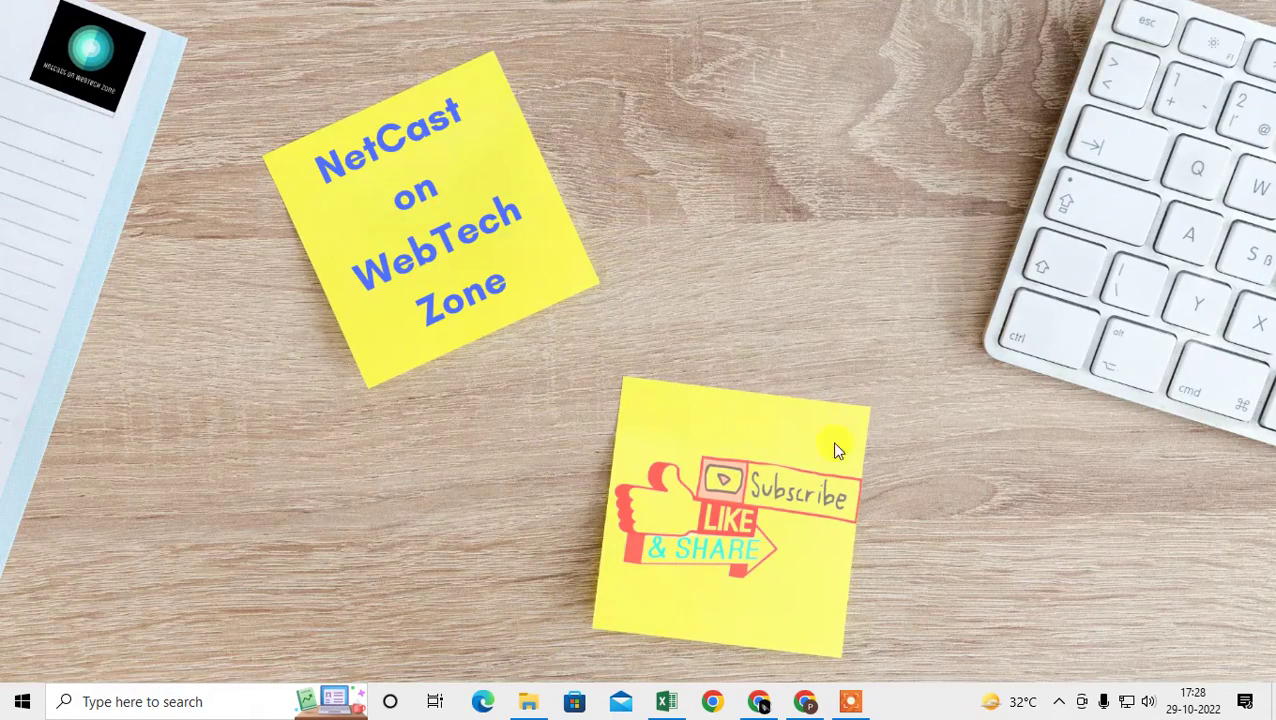
- Launch Chrome and open the About Google Chrome page to check for updates
mouse_move(760, 706)
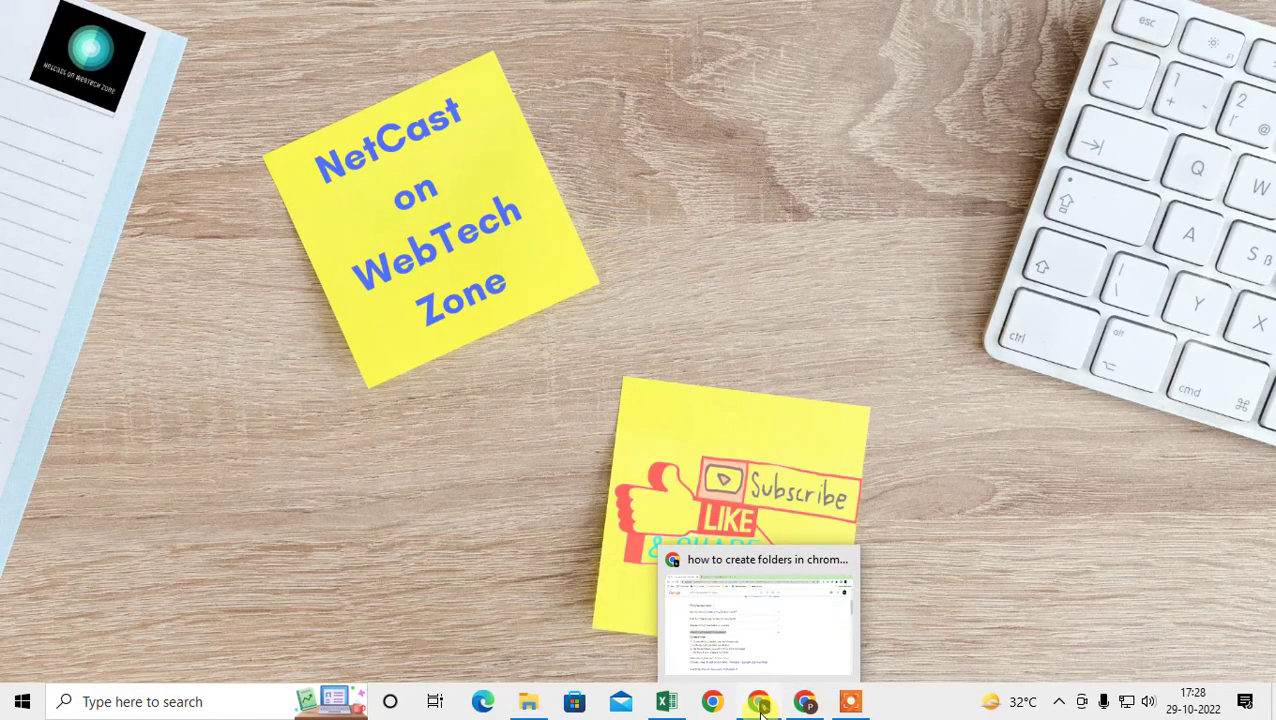
middle_click(760, 706)
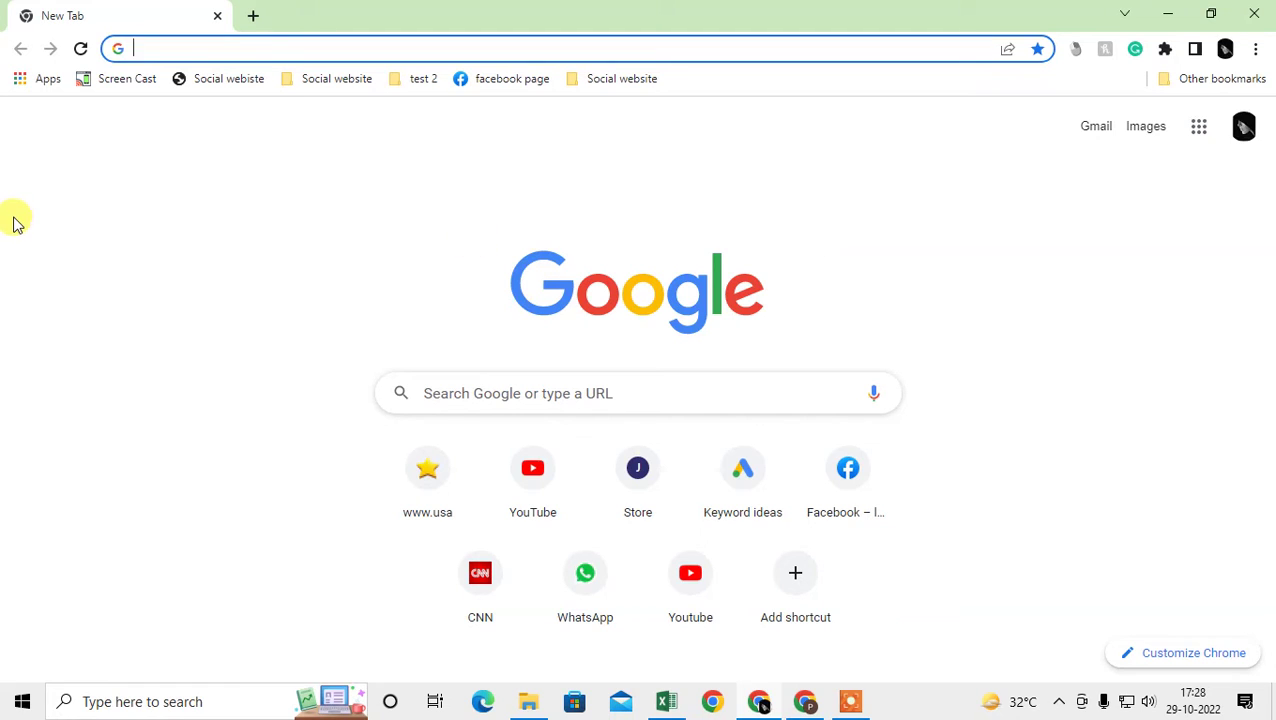
left_click(1256, 49)
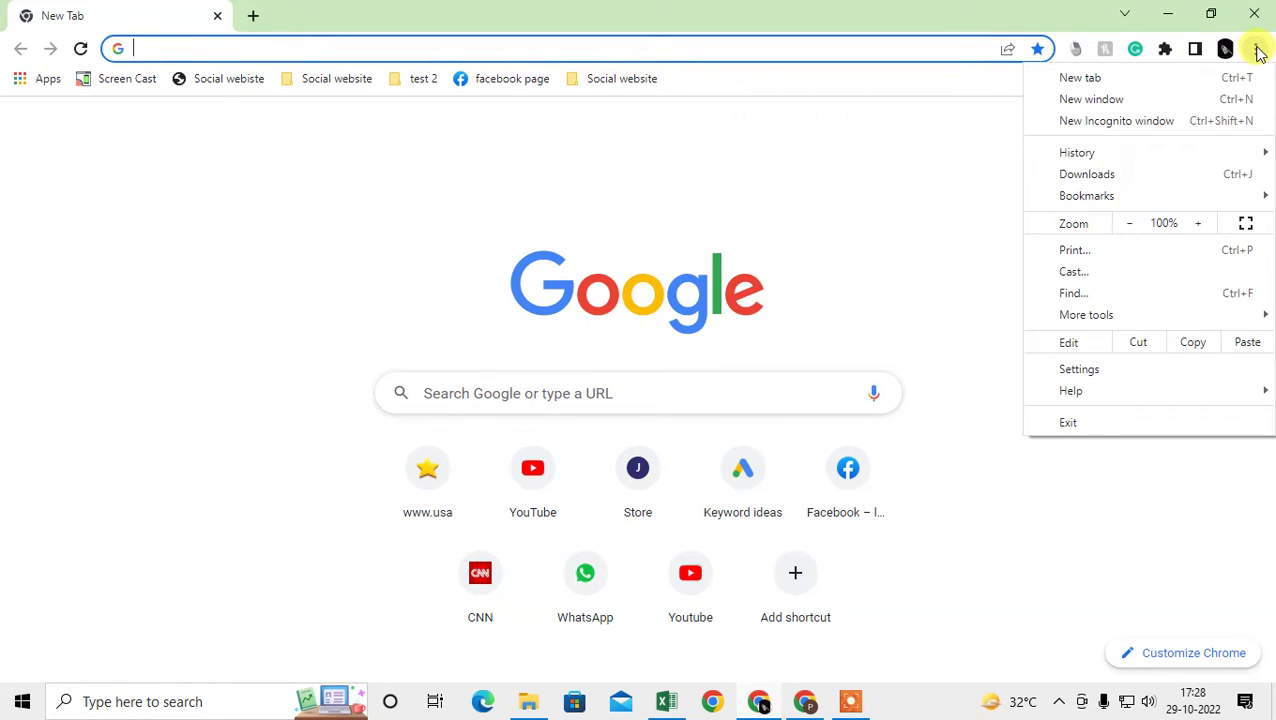
mouse_move(1114, 391)
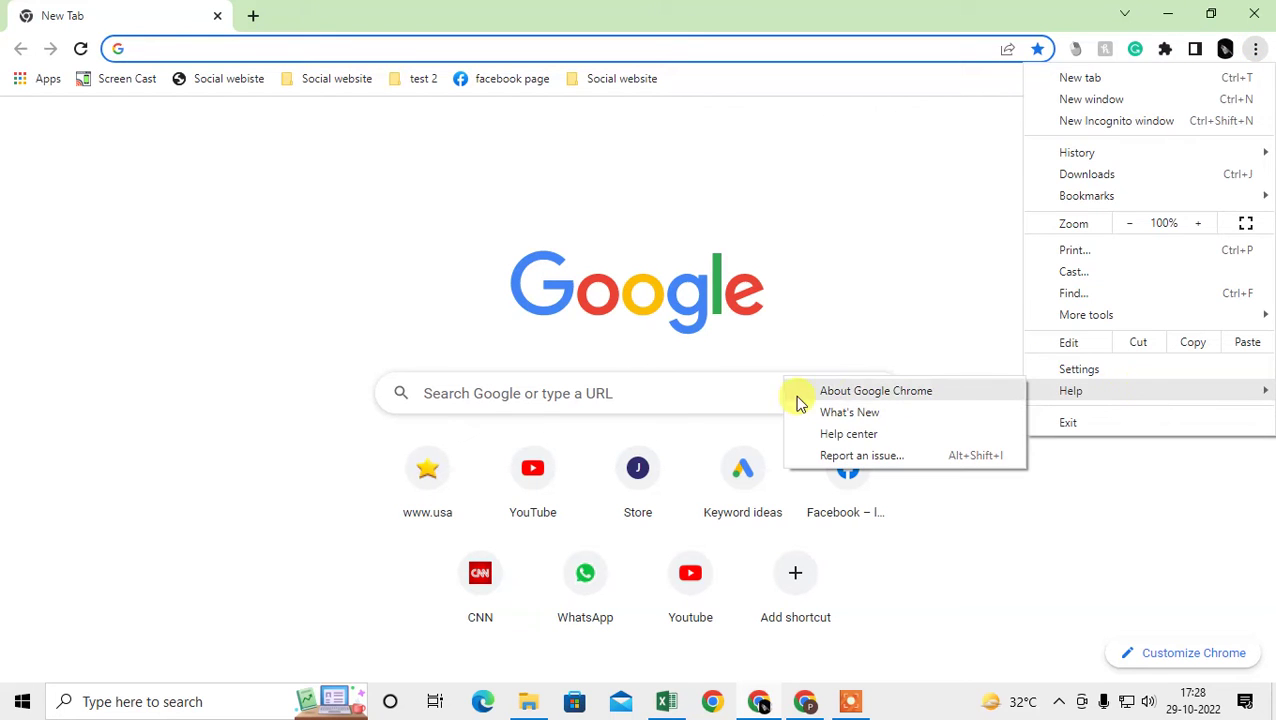
left_click(876, 391)
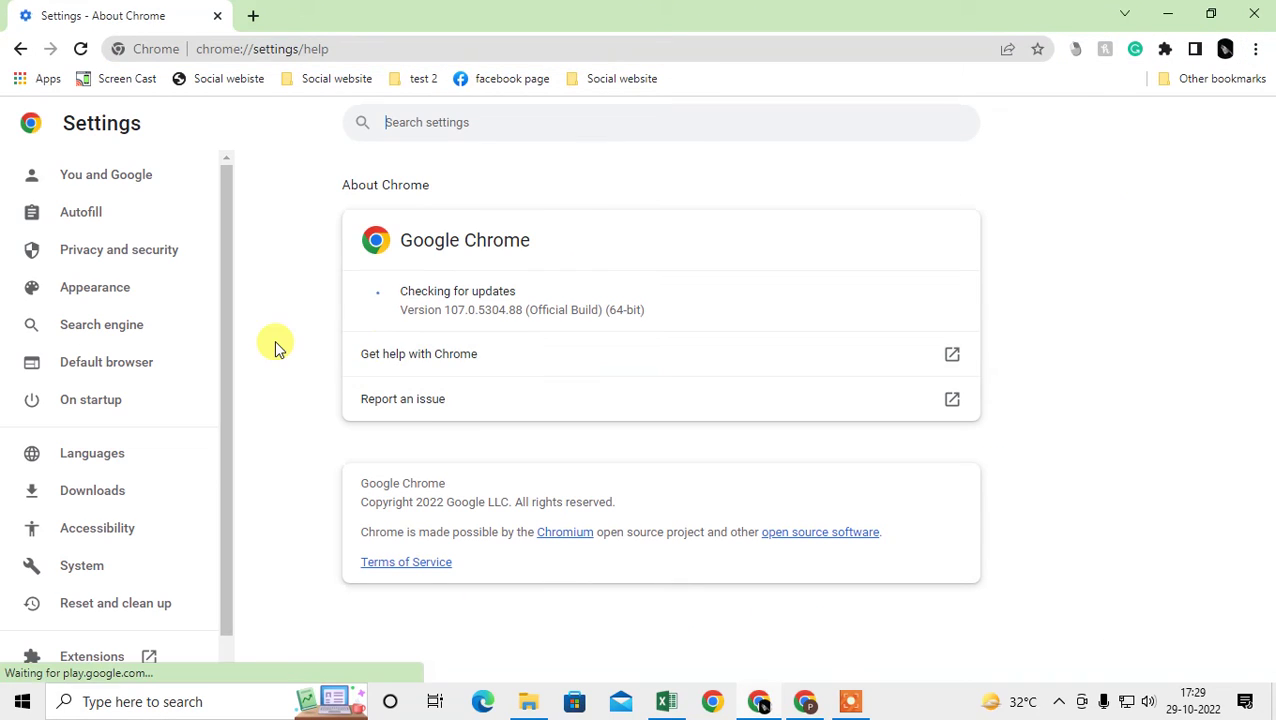
- Highlight the up-to-date status for version 107.0.5304.88, then open a new blank tab
left_click_drag(398, 291, 520, 292)
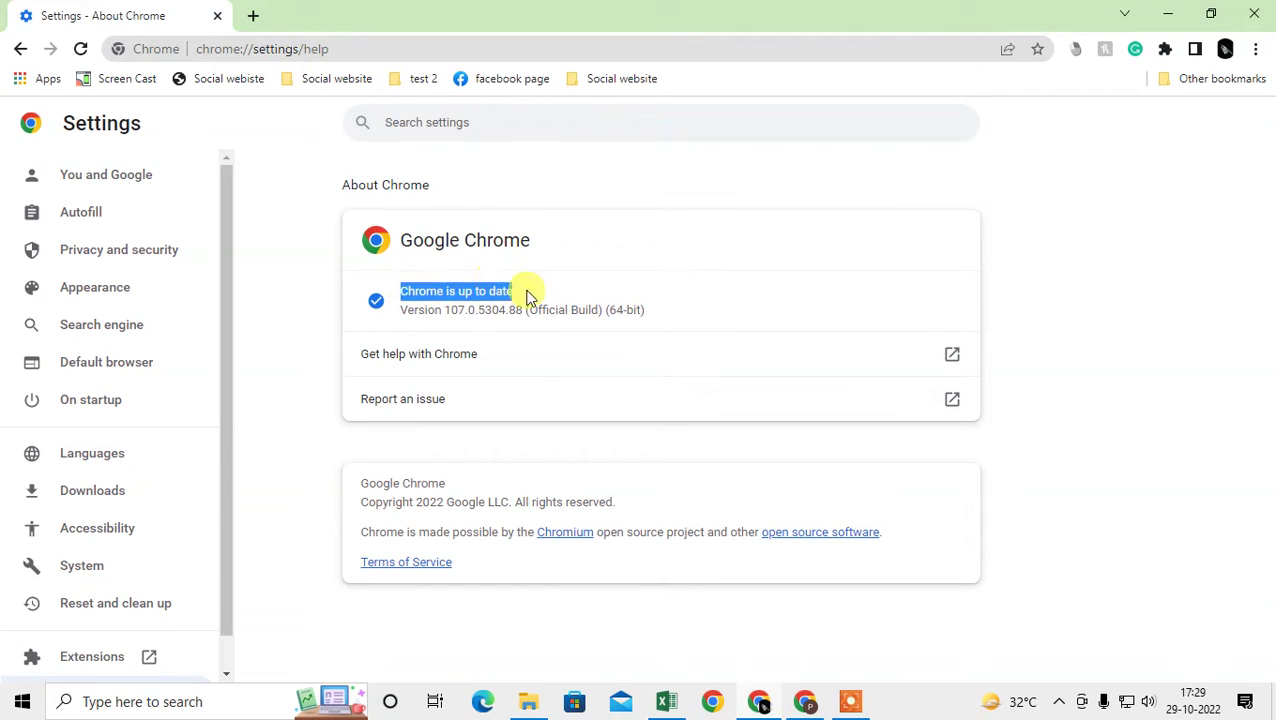
left_click(450, 305)
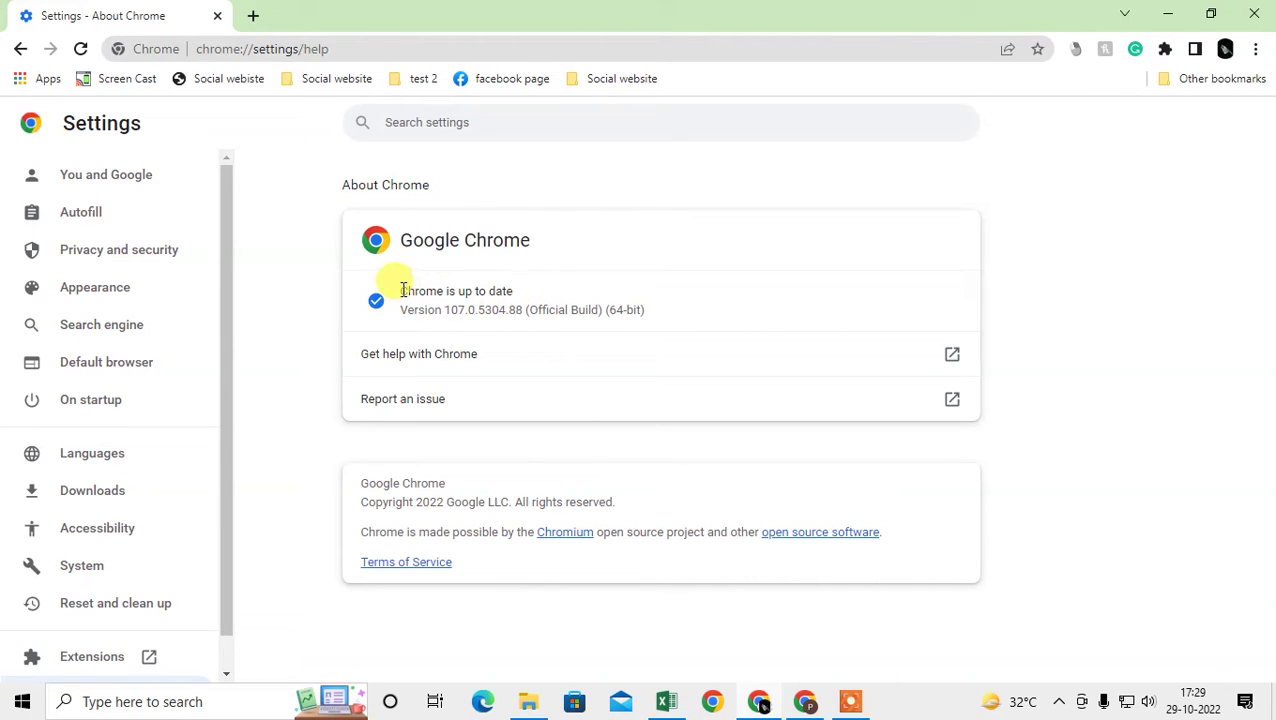
left_click_drag(401, 290, 530, 293)
left_click(456, 302)
left_click_drag(401, 289, 527, 310)
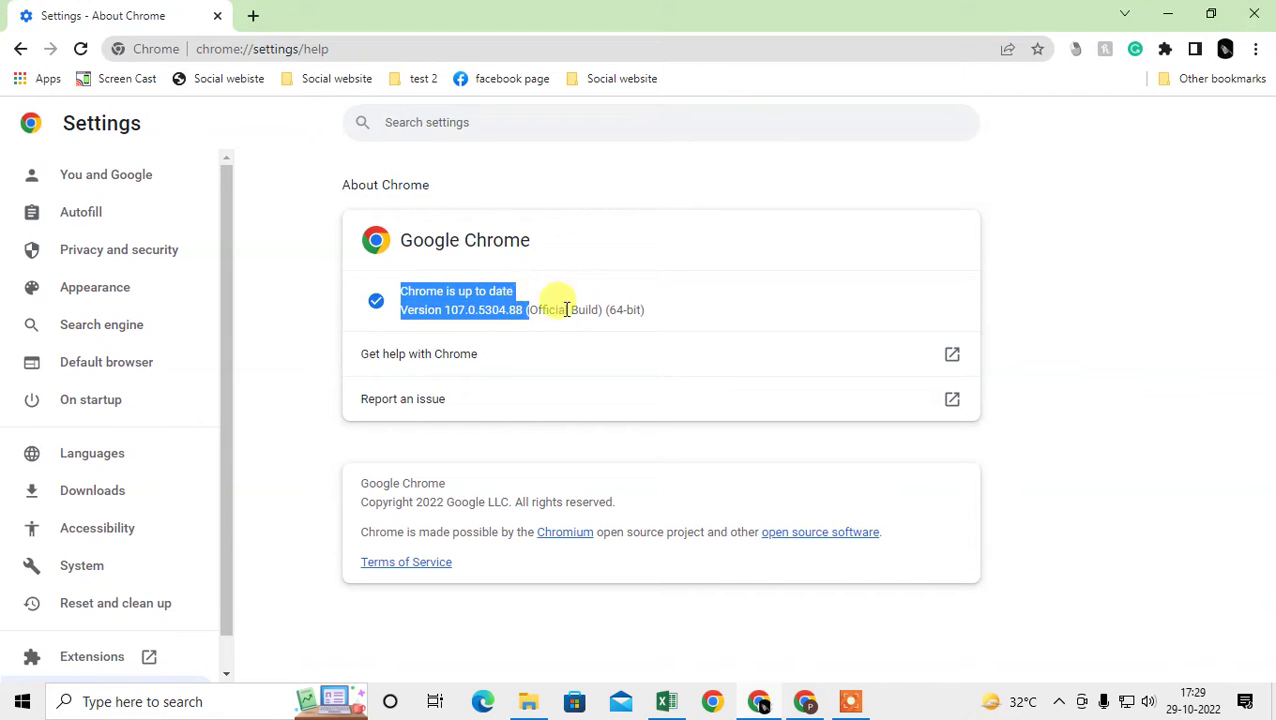
left_click(253, 15)
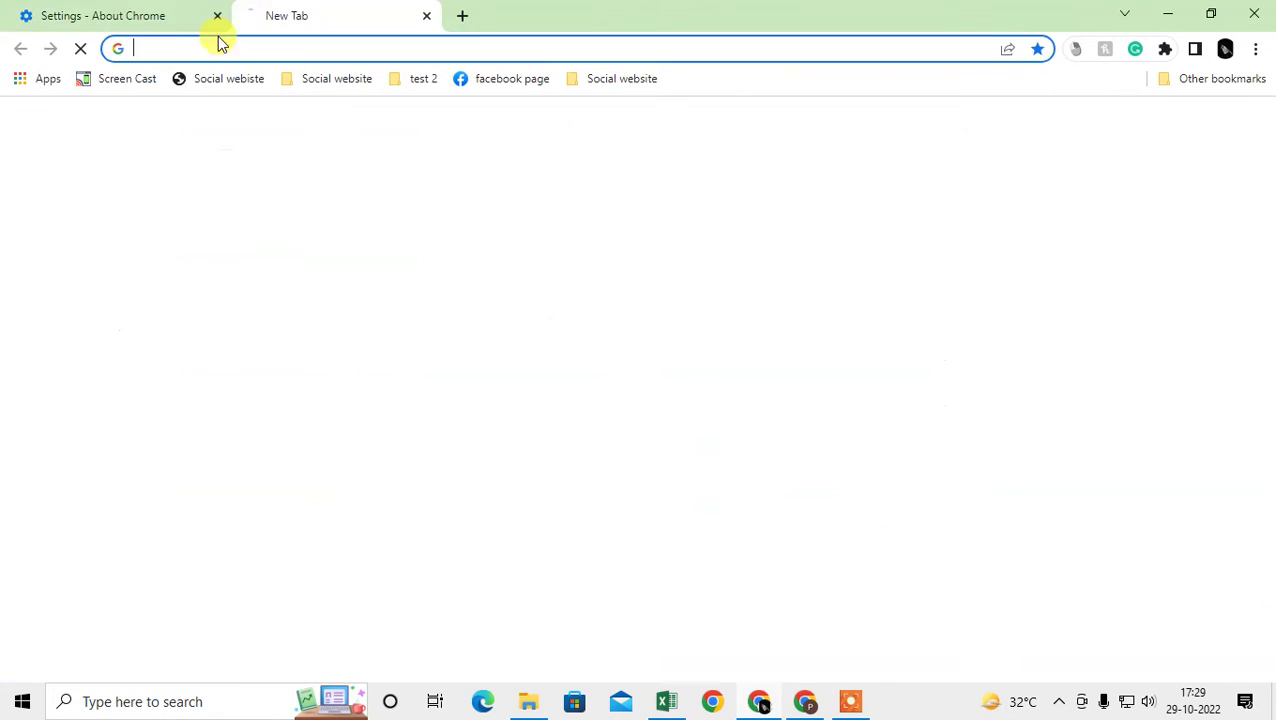
- Close the About Chrome tab and look inside the Other bookmarks and Social website folders
left_click(217, 15)
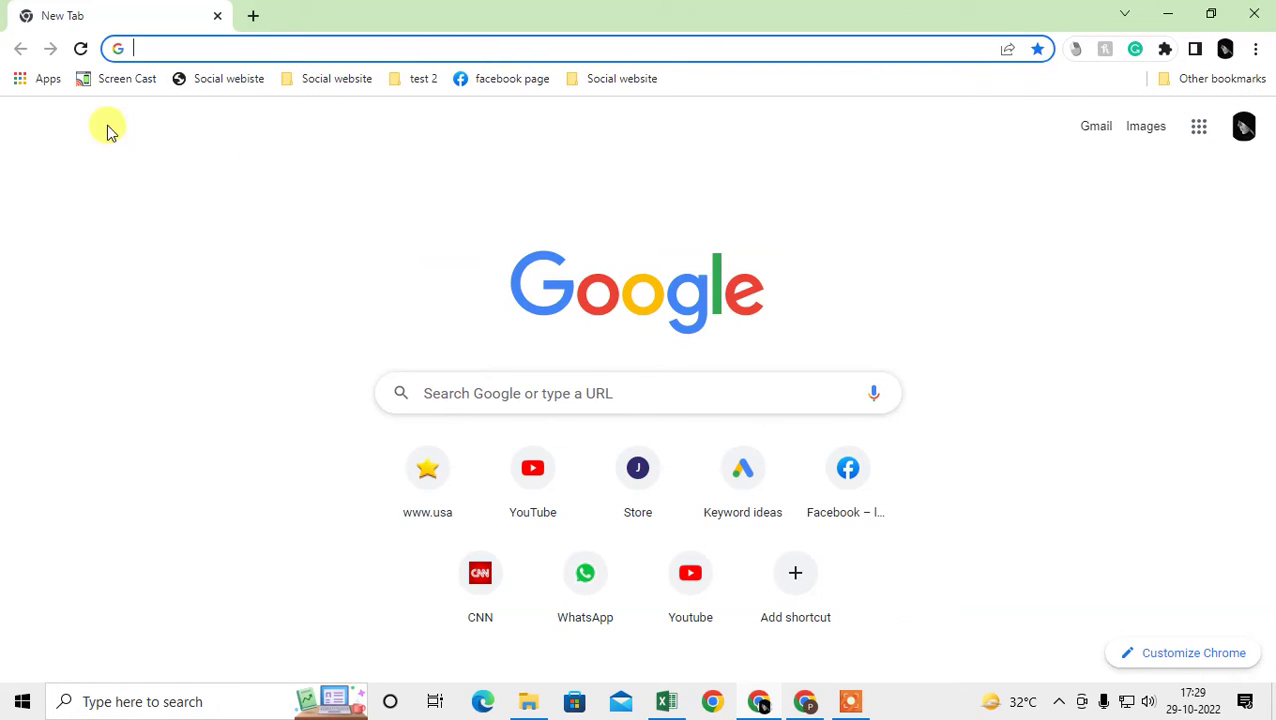
left_click(1199, 80)
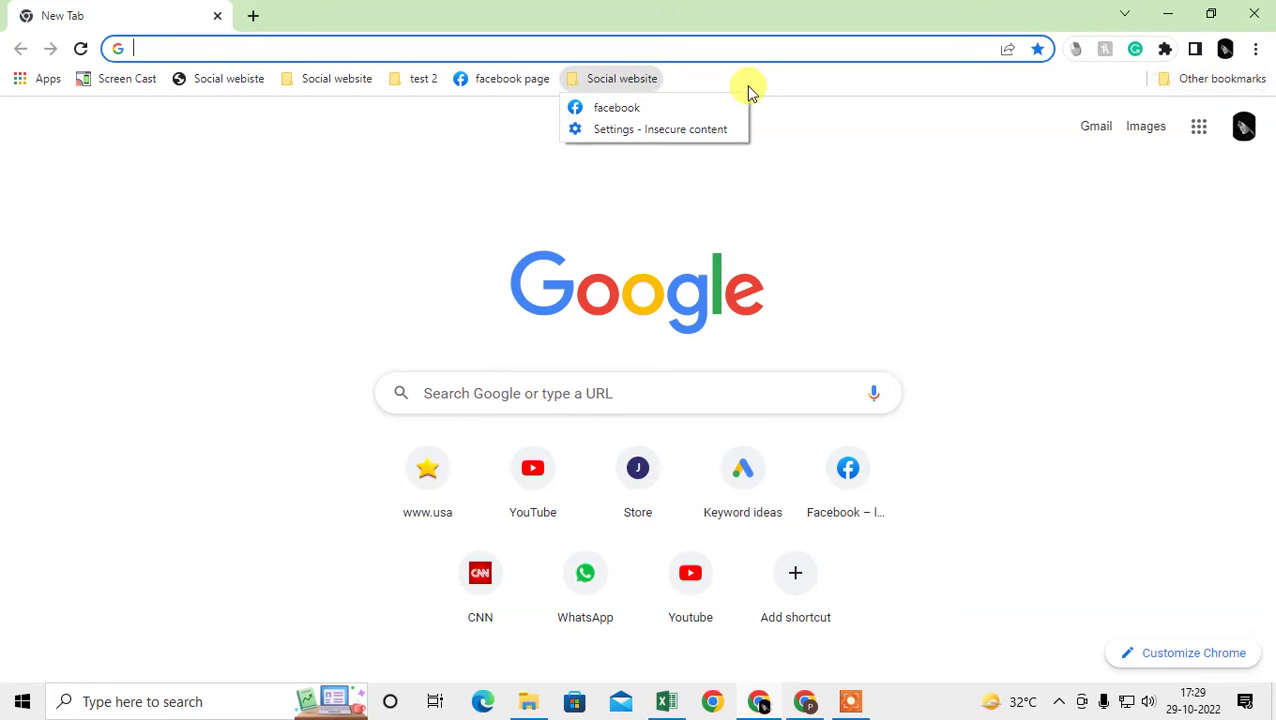
left_click(1191, 78)
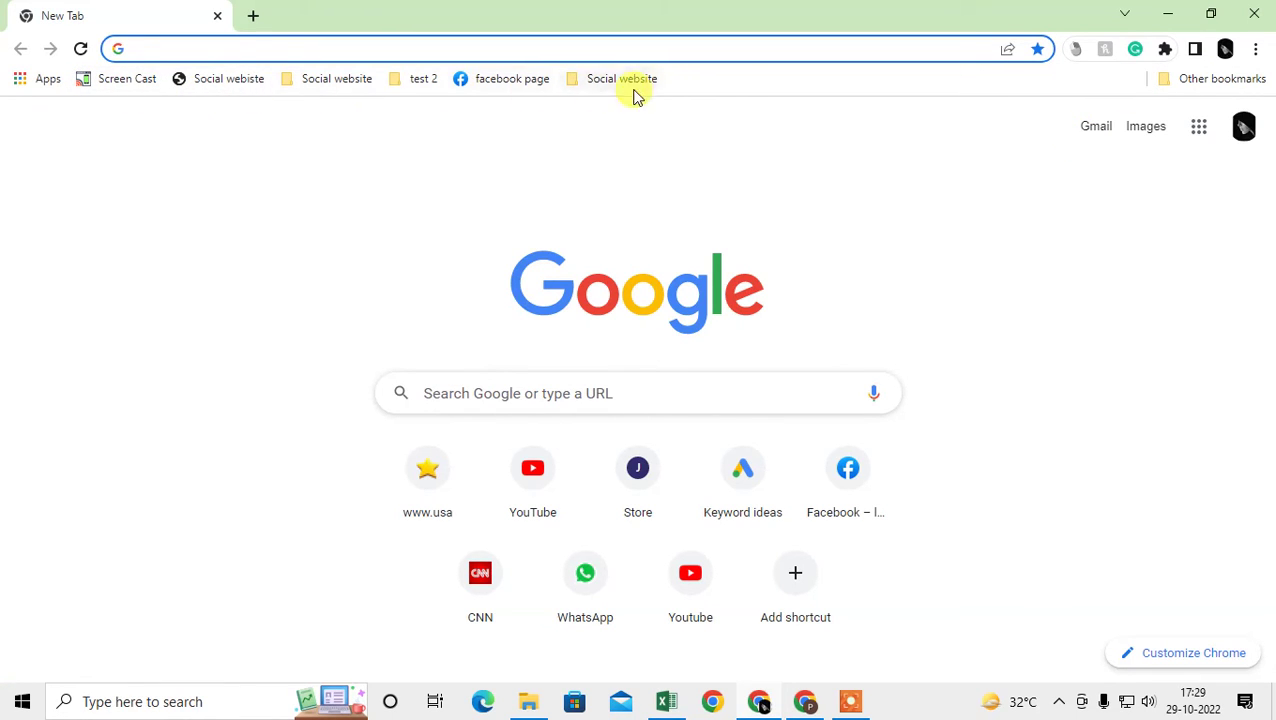
- Turn Show bookmarks bar off and back on in Appearance settings, leaving only a new tab open
left_click(1255, 48)
left_click(1092, 369)
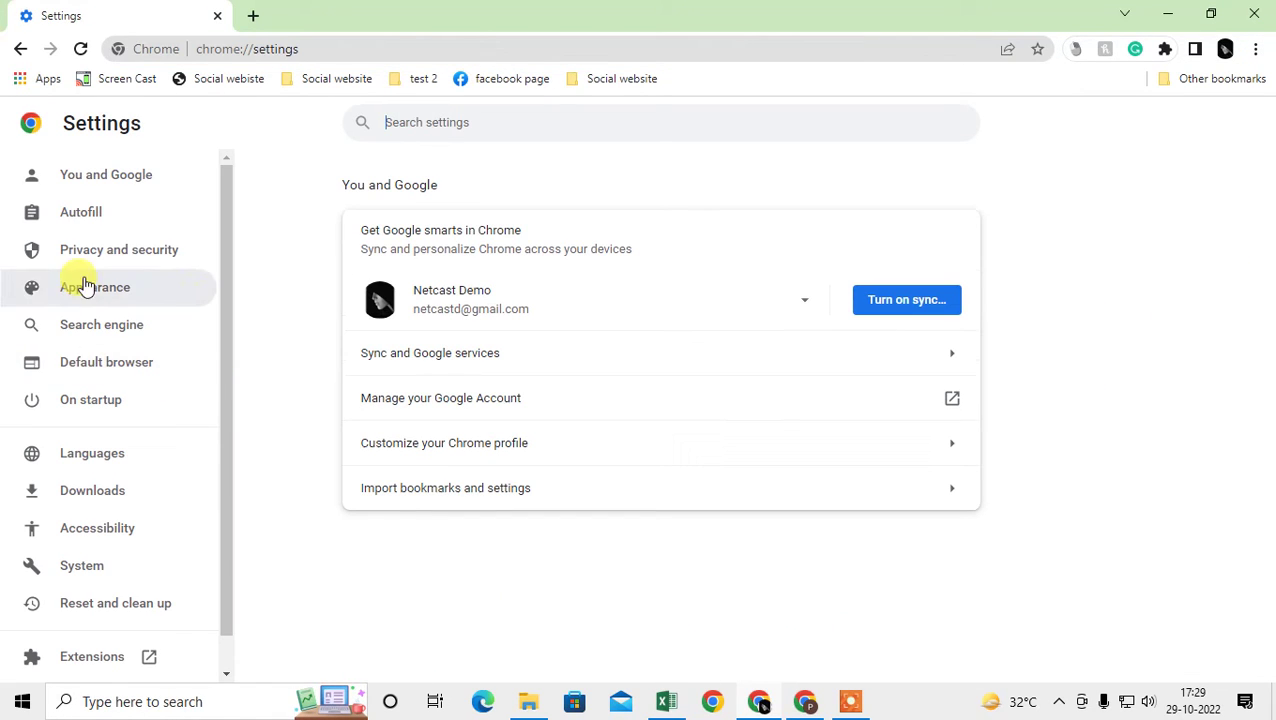
left_click(118, 291)
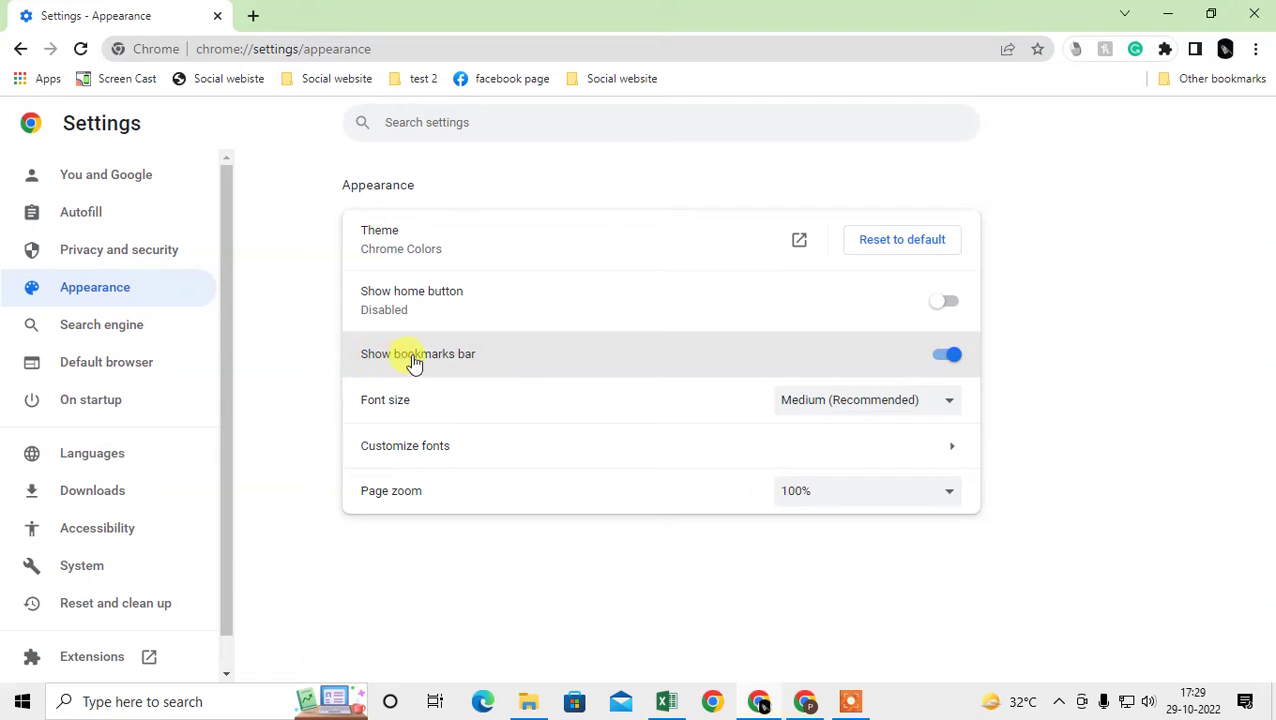
left_click(955, 356)
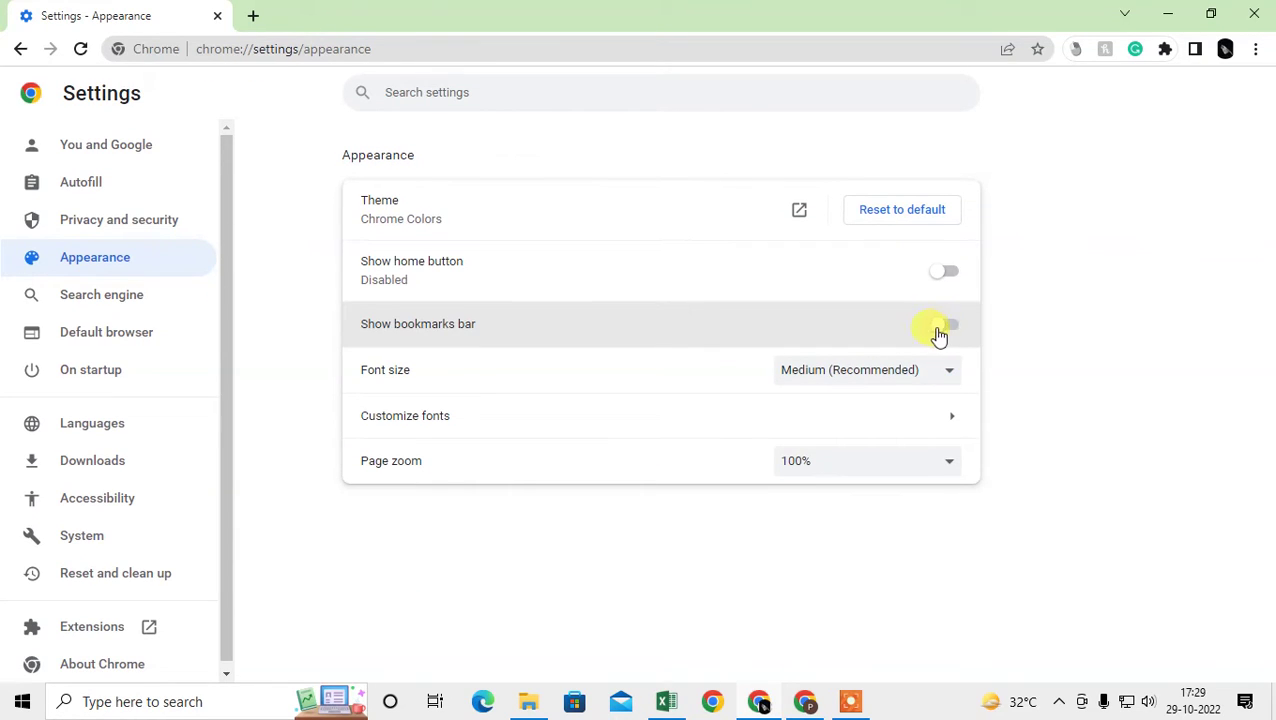
left_click(945, 328)
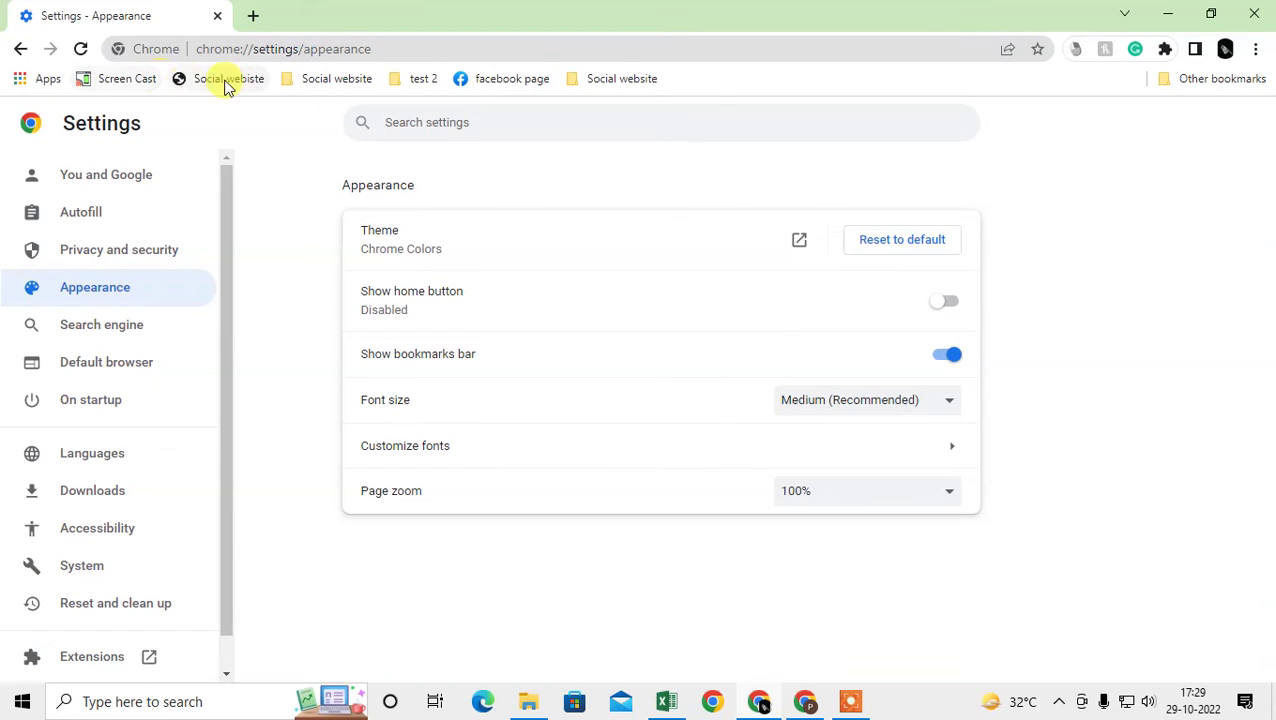
left_click(253, 17)
left_click(216, 17)
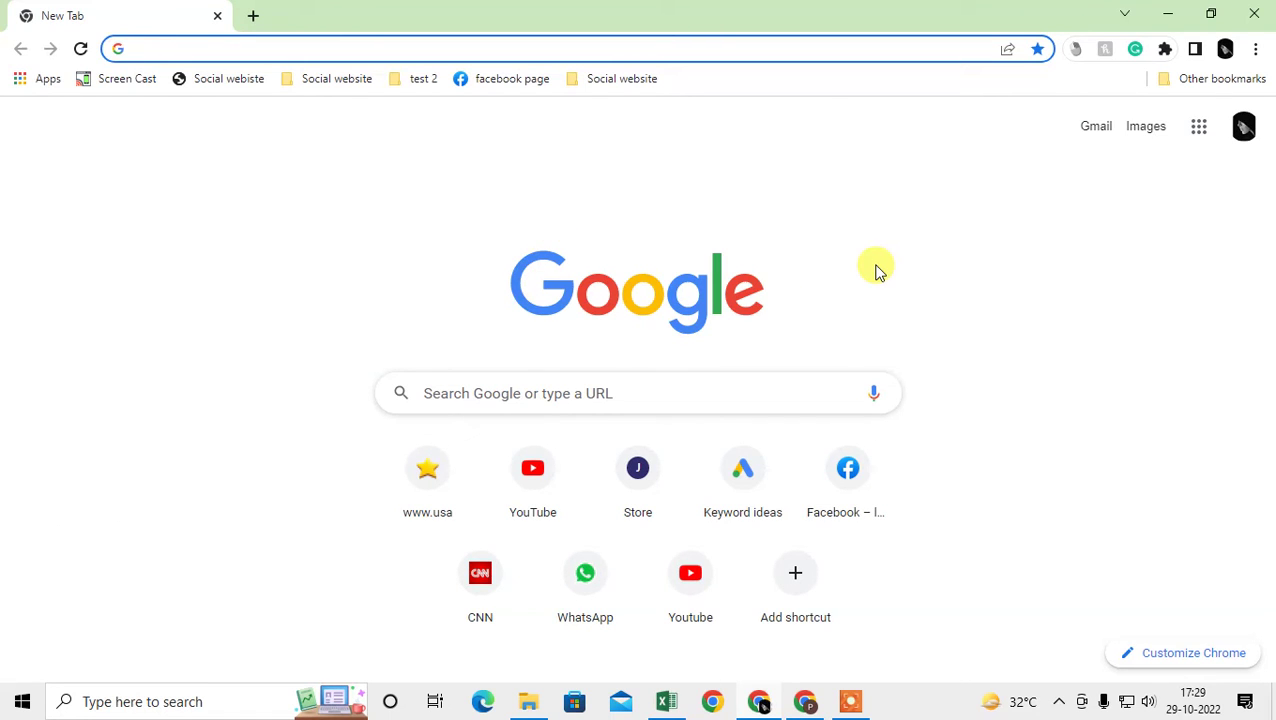
- Open the Bookmark manager from Chrome's Bookmarks menu
left_click(1255, 49)
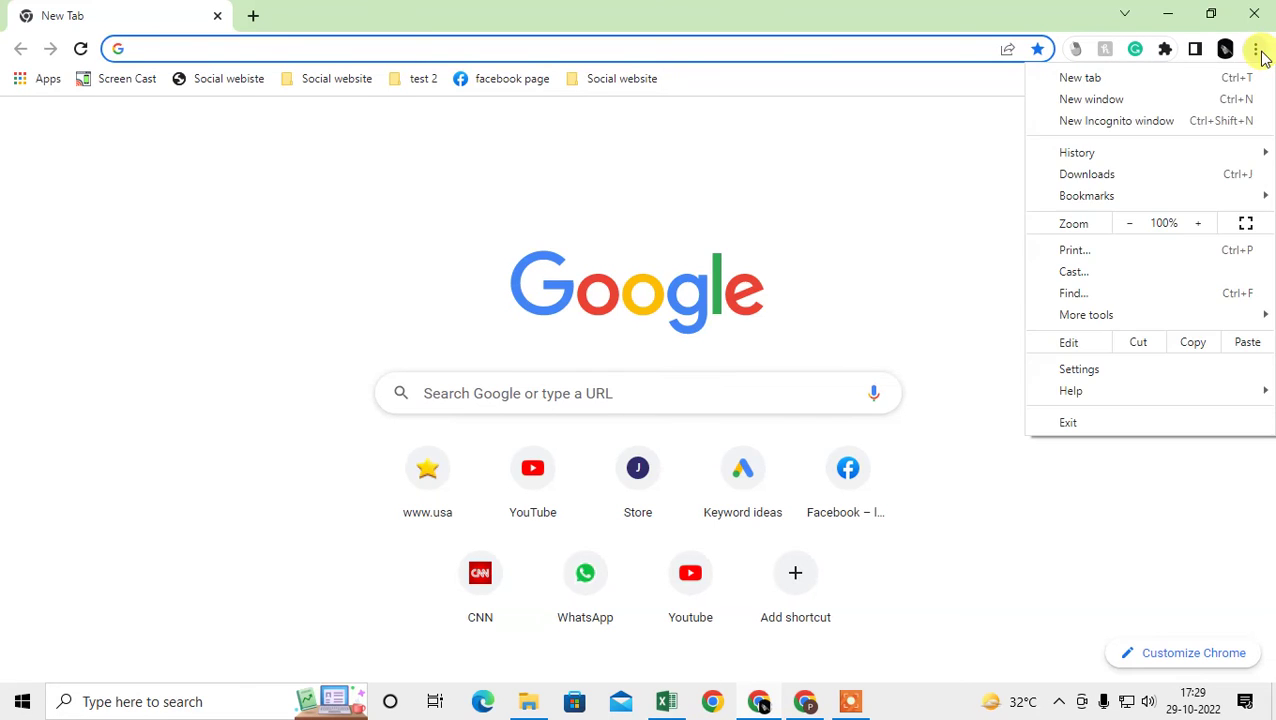
left_click(1163, 335)
left_click(1255, 49)
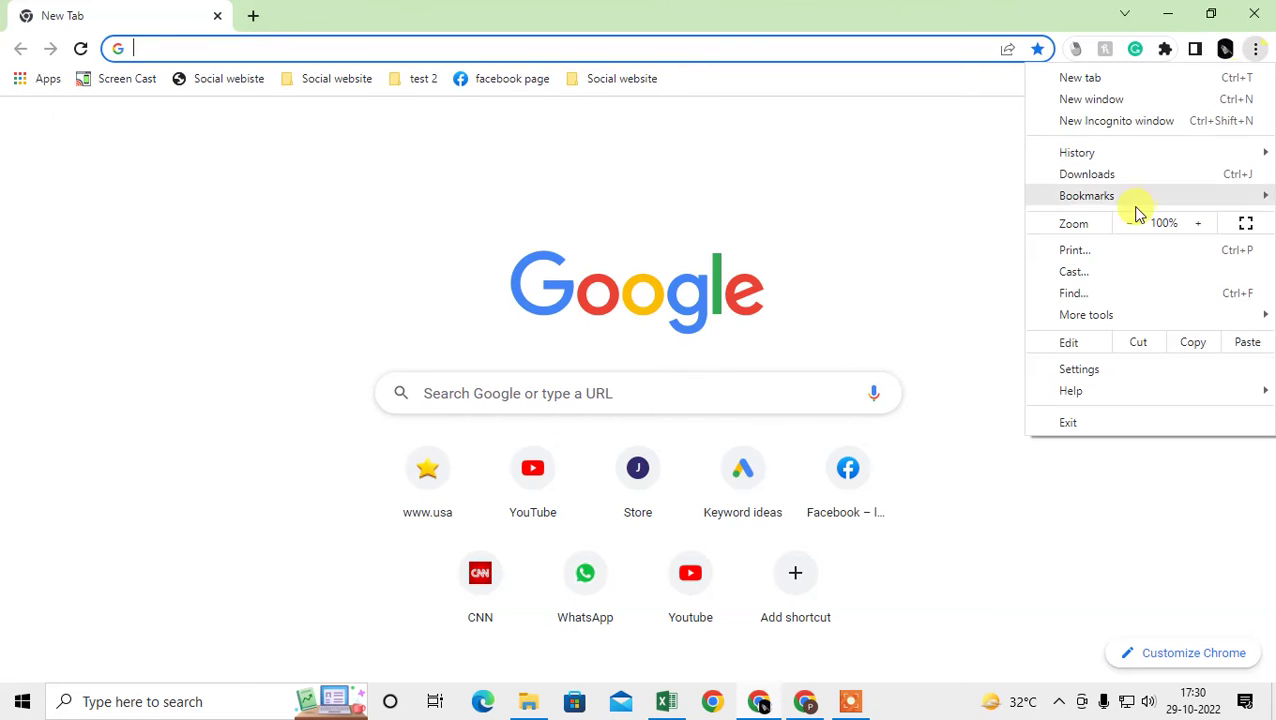
mouse_move(1136, 204)
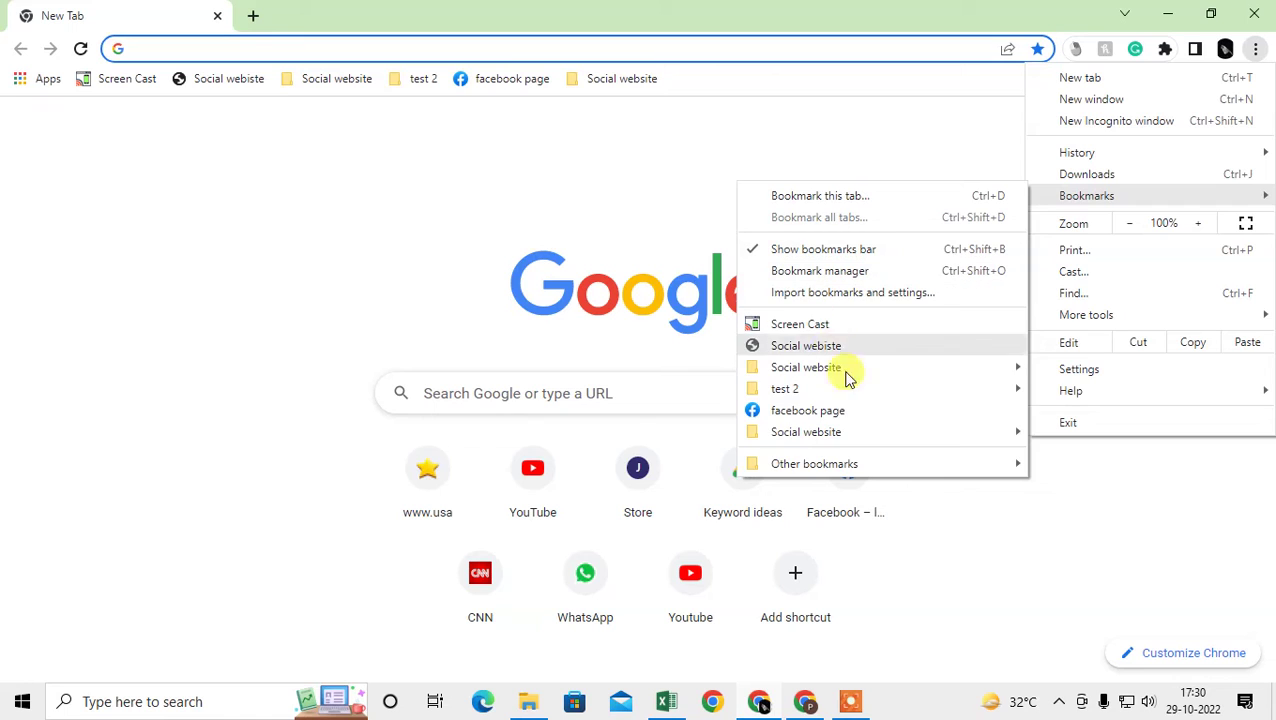
left_click(813, 273)
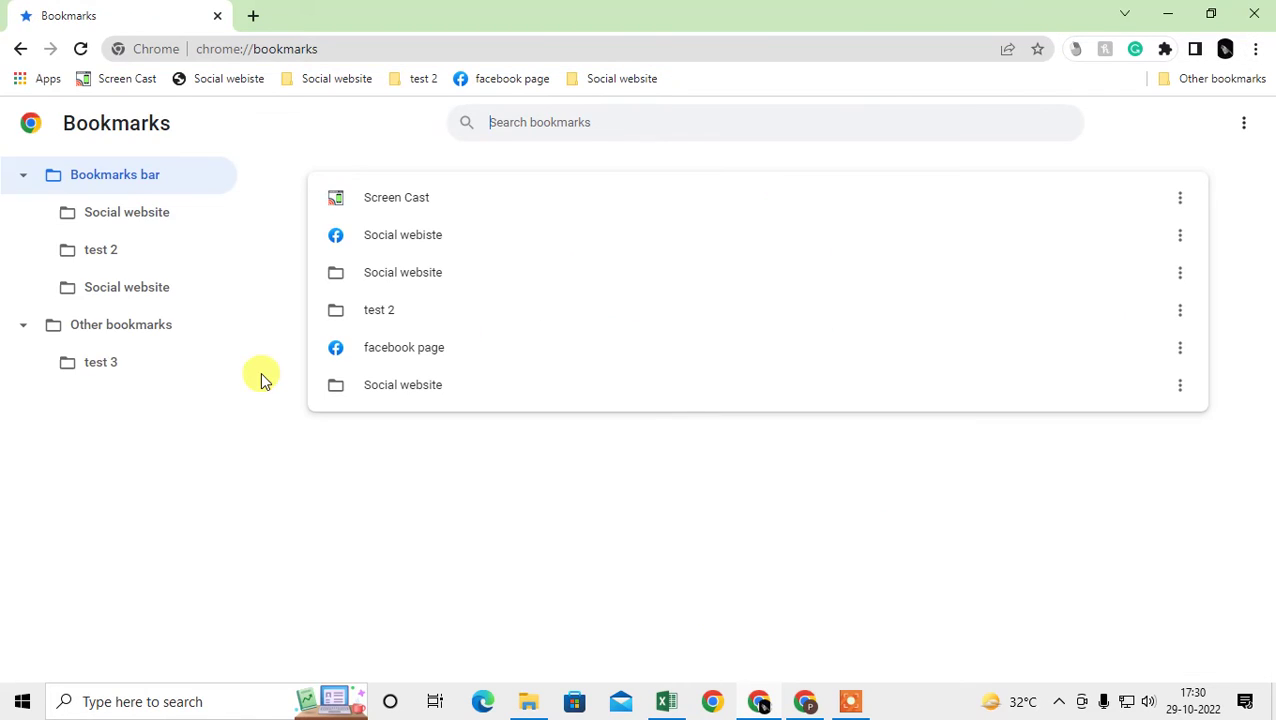
- Expand and collapse the bookmark tree, viewing test 2, Social website and Other bookmarks contents
left_click(23, 176)
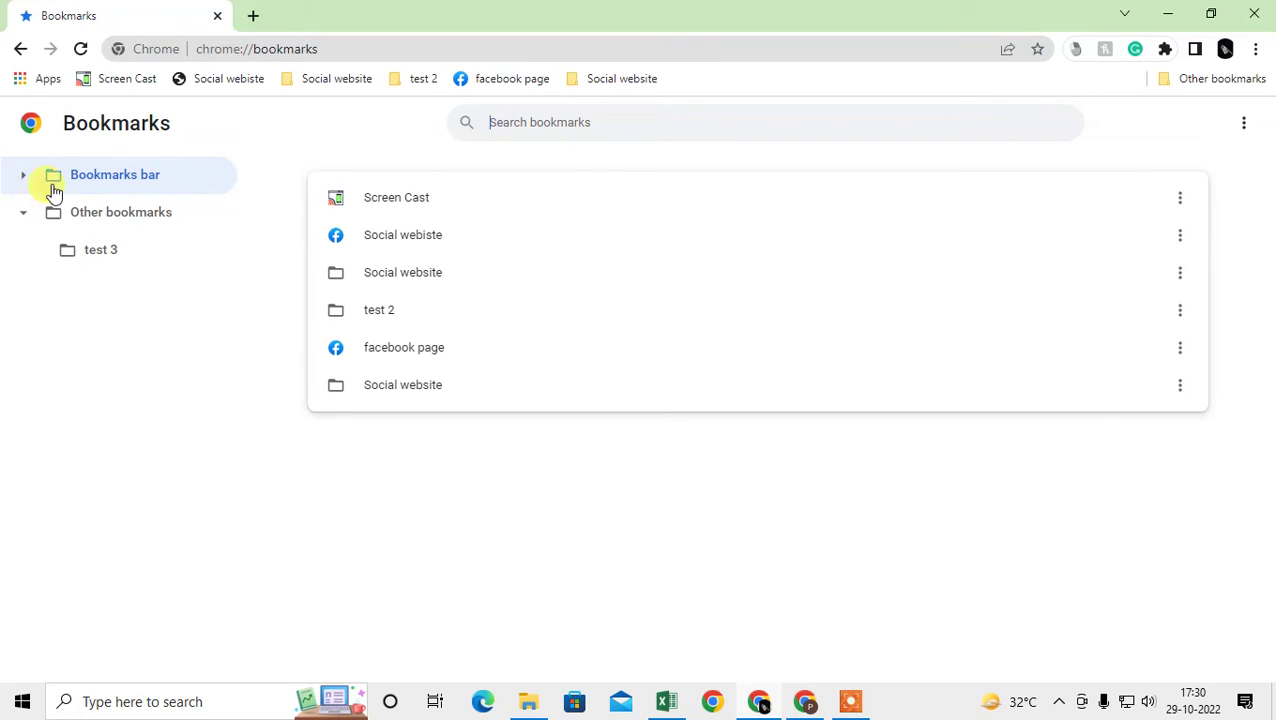
left_click(24, 214)
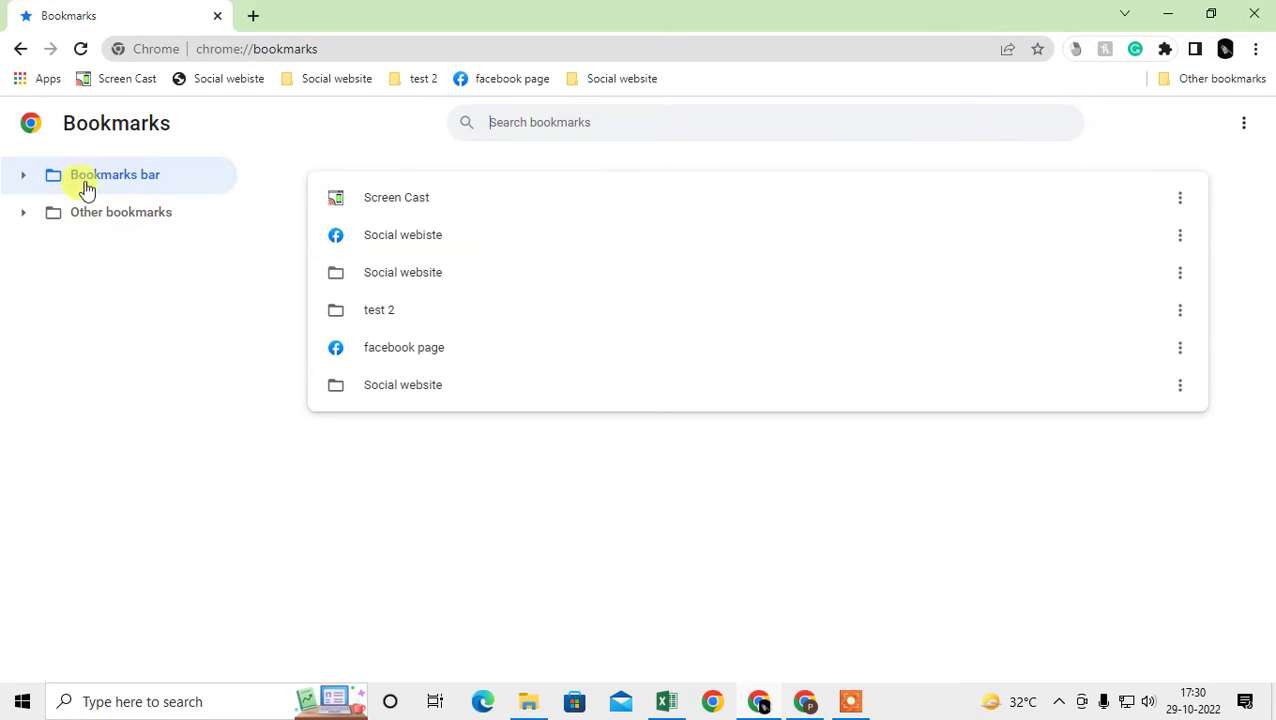
left_click(22, 177)
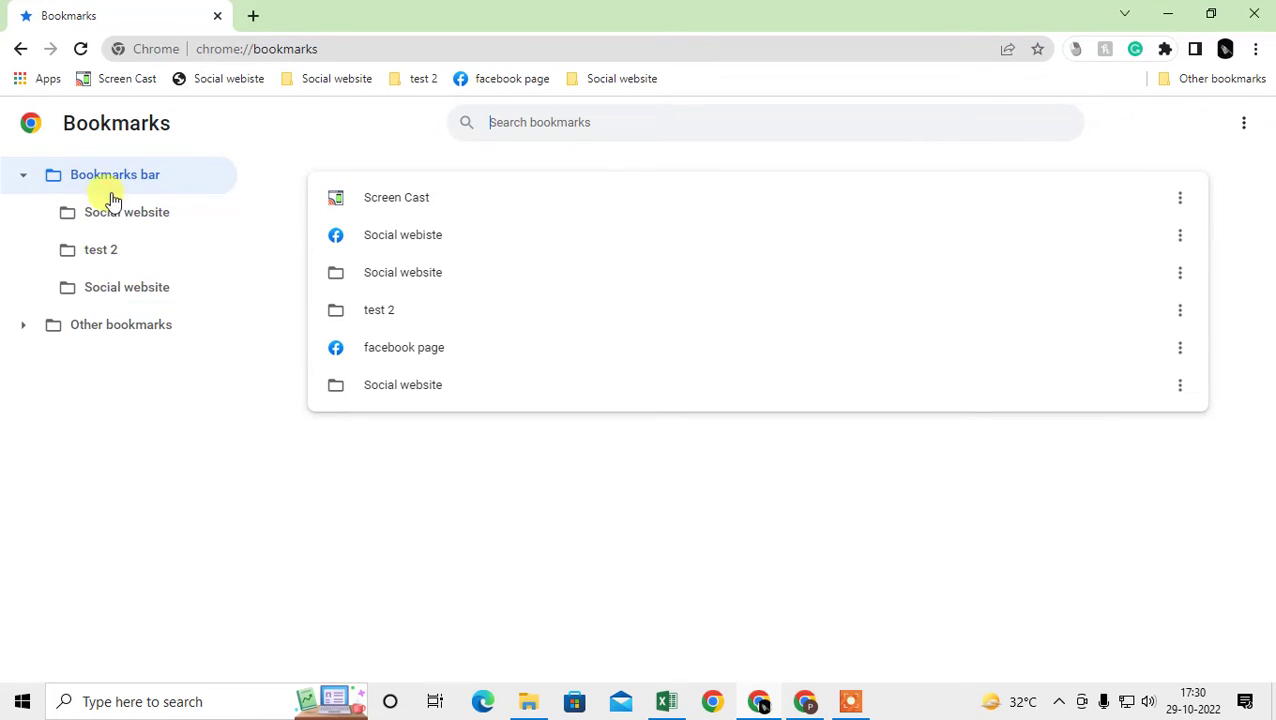
left_click(101, 250)
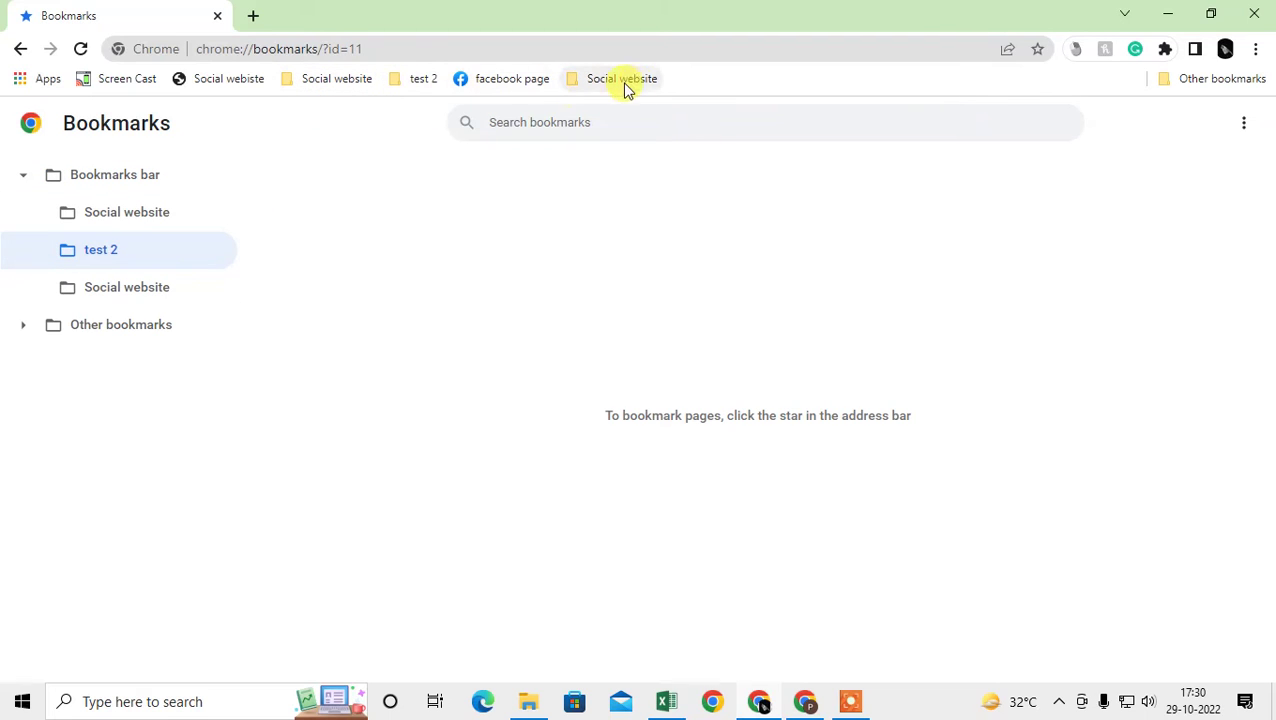
left_click(146, 287)
left_click(20, 330)
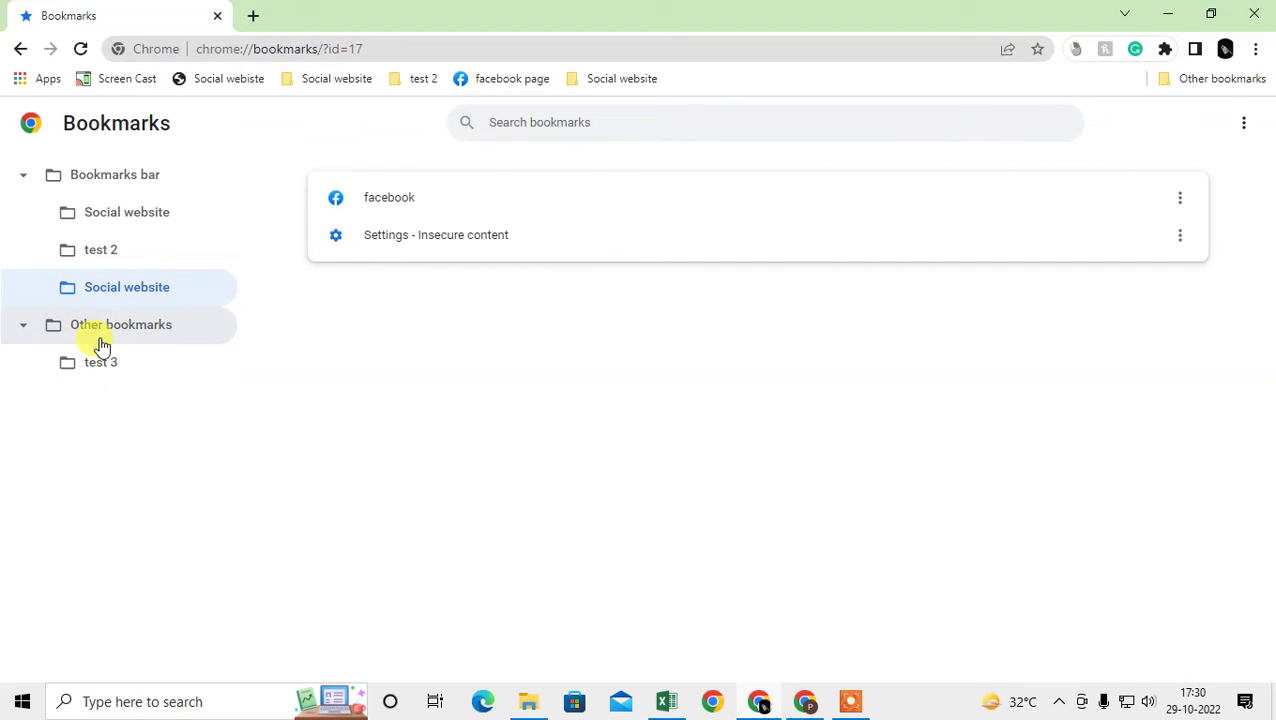
left_click(1227, 88)
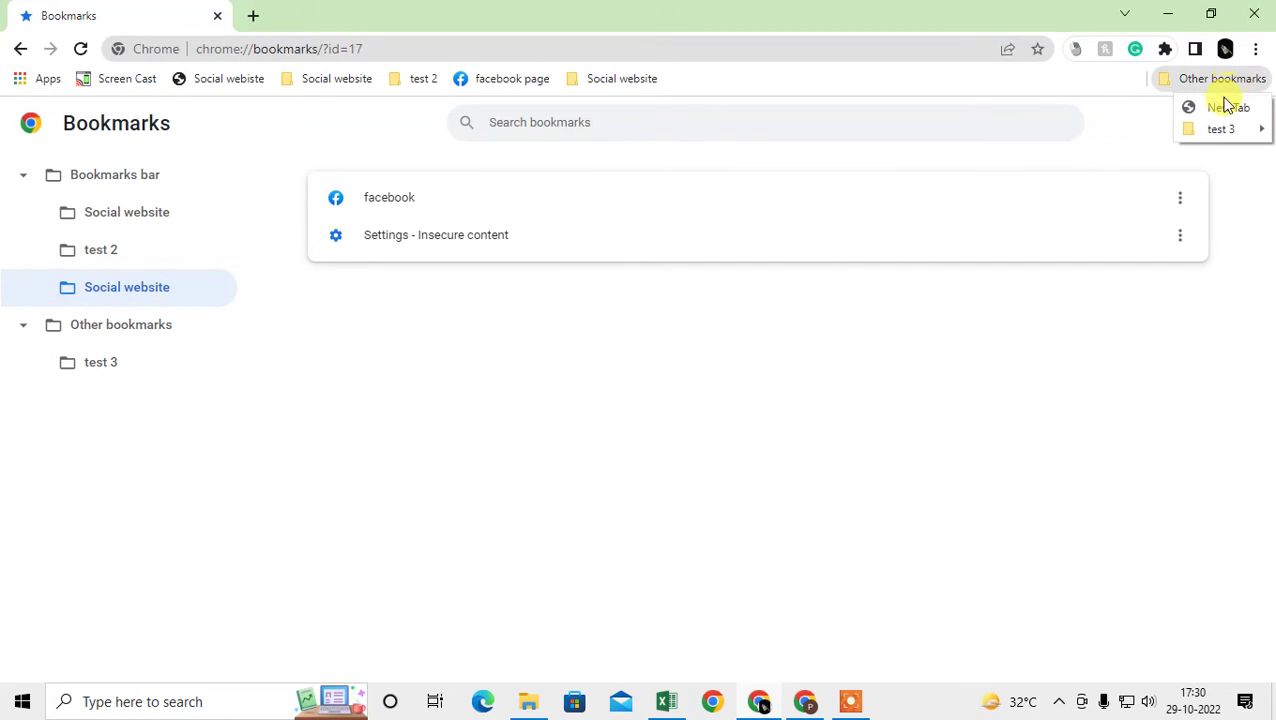
mouse_move(1222, 132)
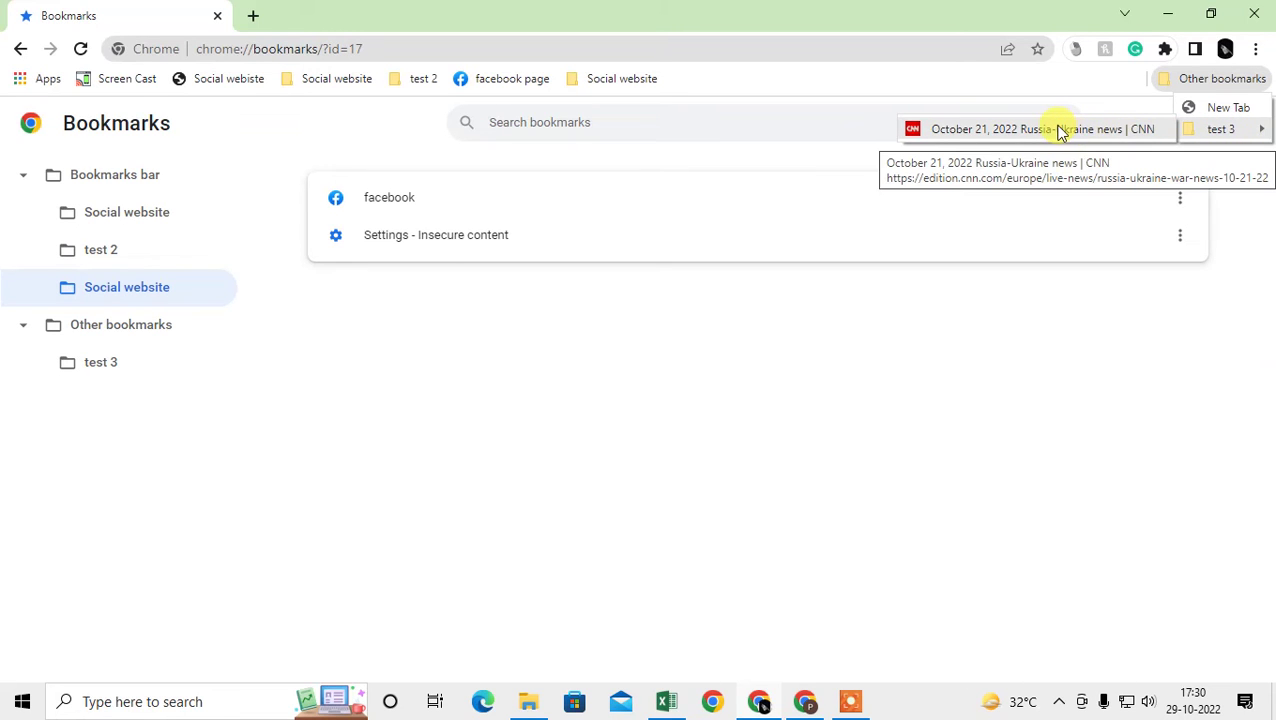
left_click(24, 177)
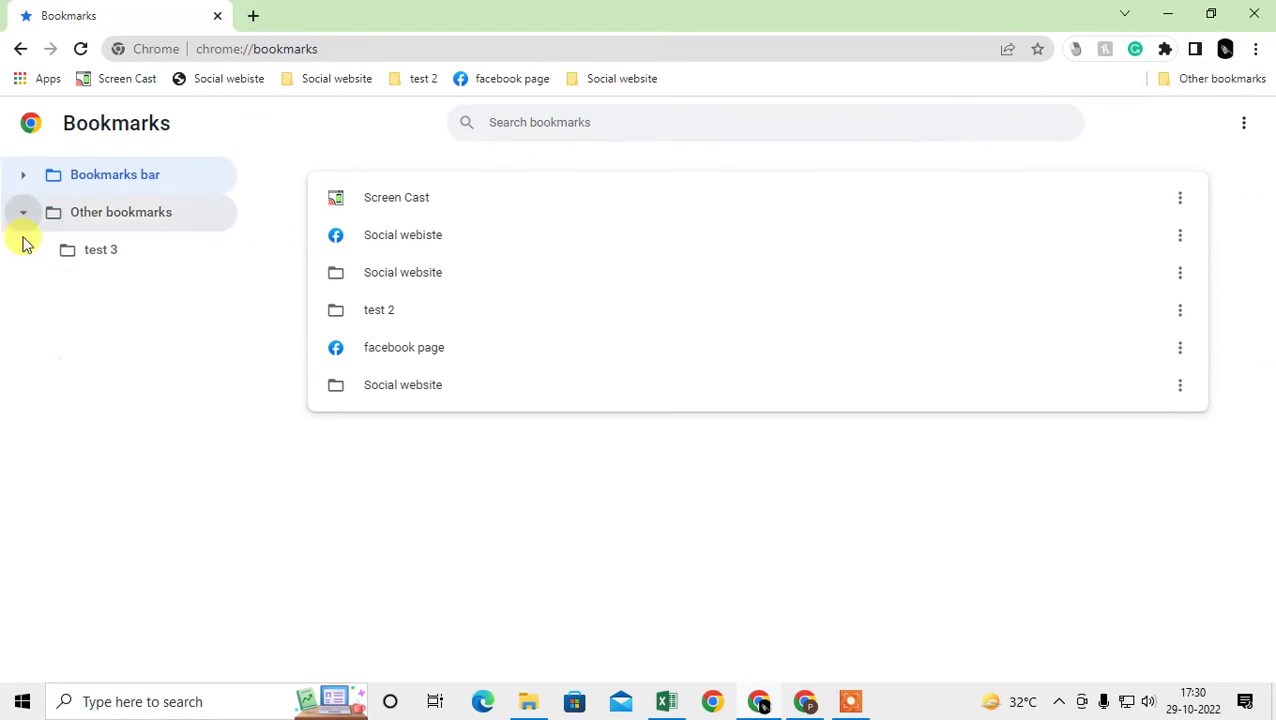
left_click(22, 213)
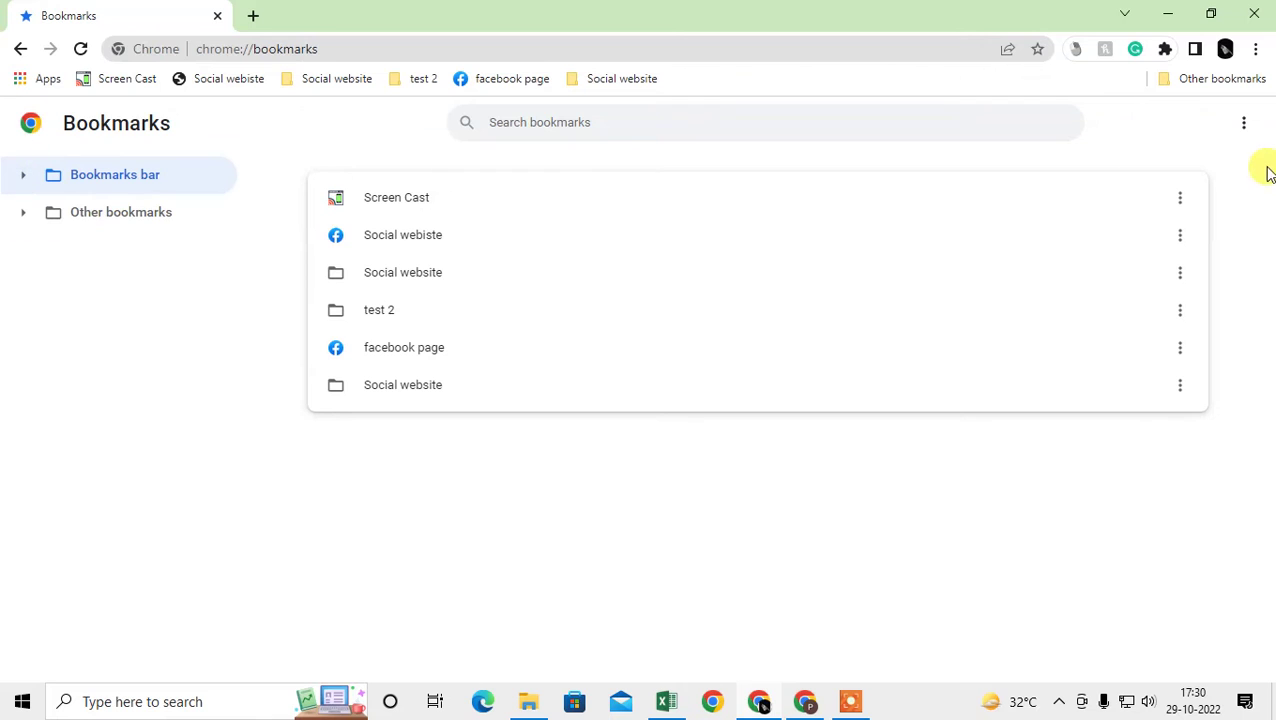
left_click(1245, 122)
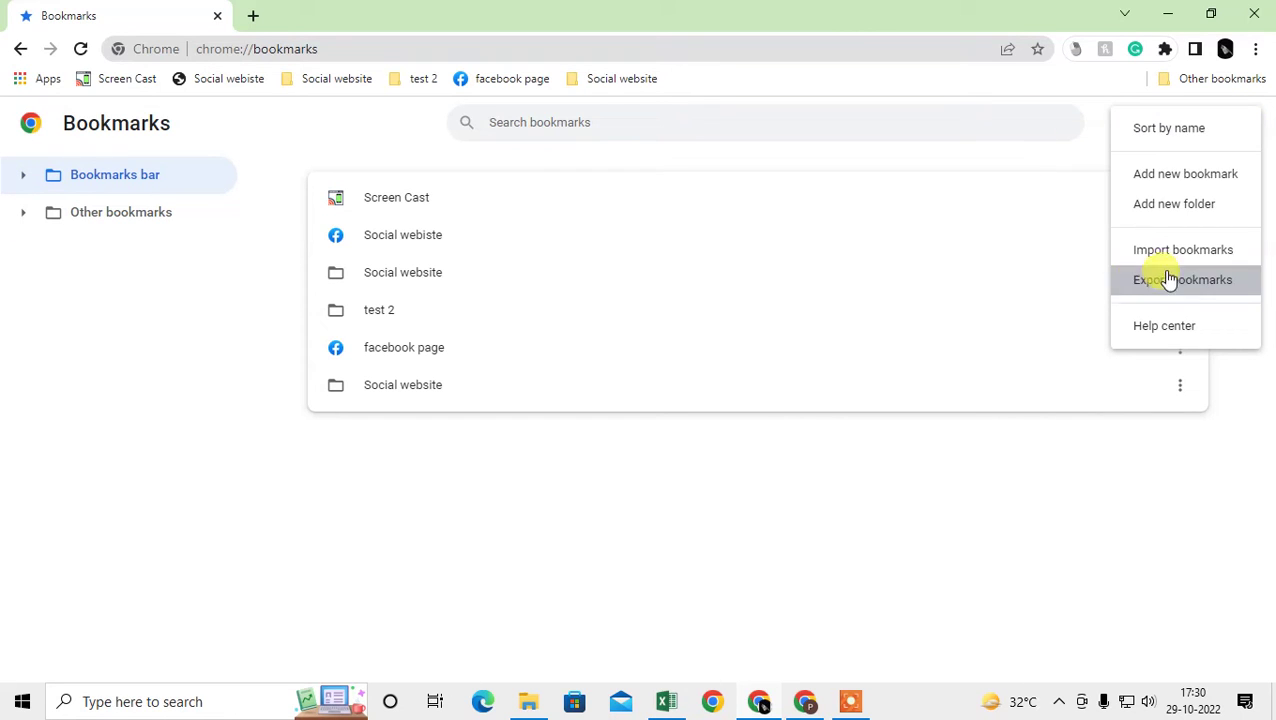
- Start a new folder, cancel it, and reselect the Bookmarks bar folder in the tree
left_click(1172, 208)
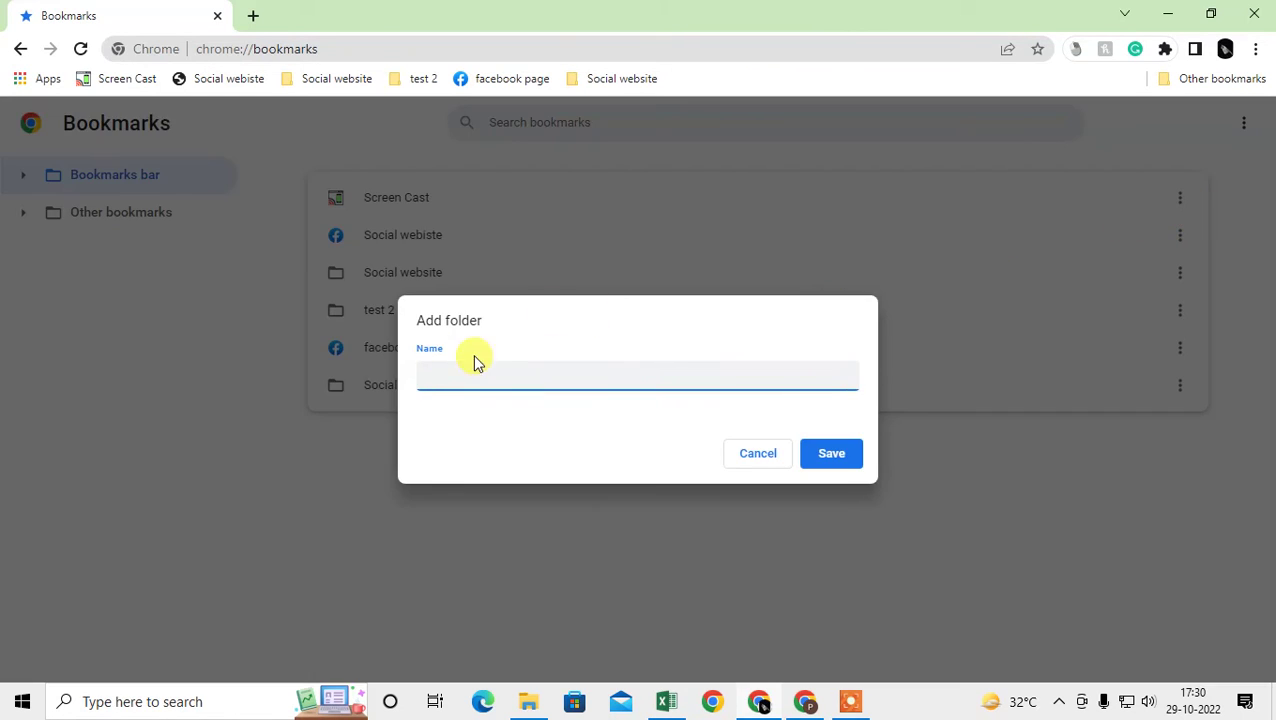
left_click(738, 452)
left_click(86, 180)
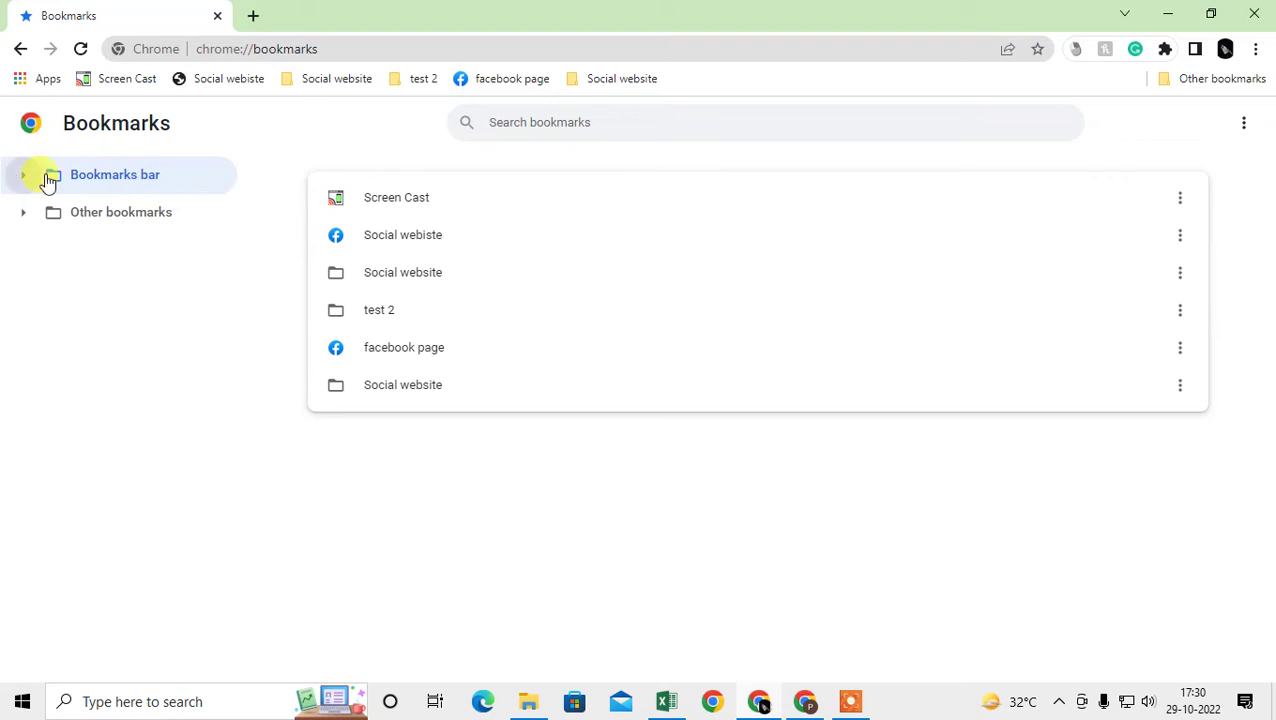
left_click(23, 211)
left_click(27, 215)
left_click(140, 178)
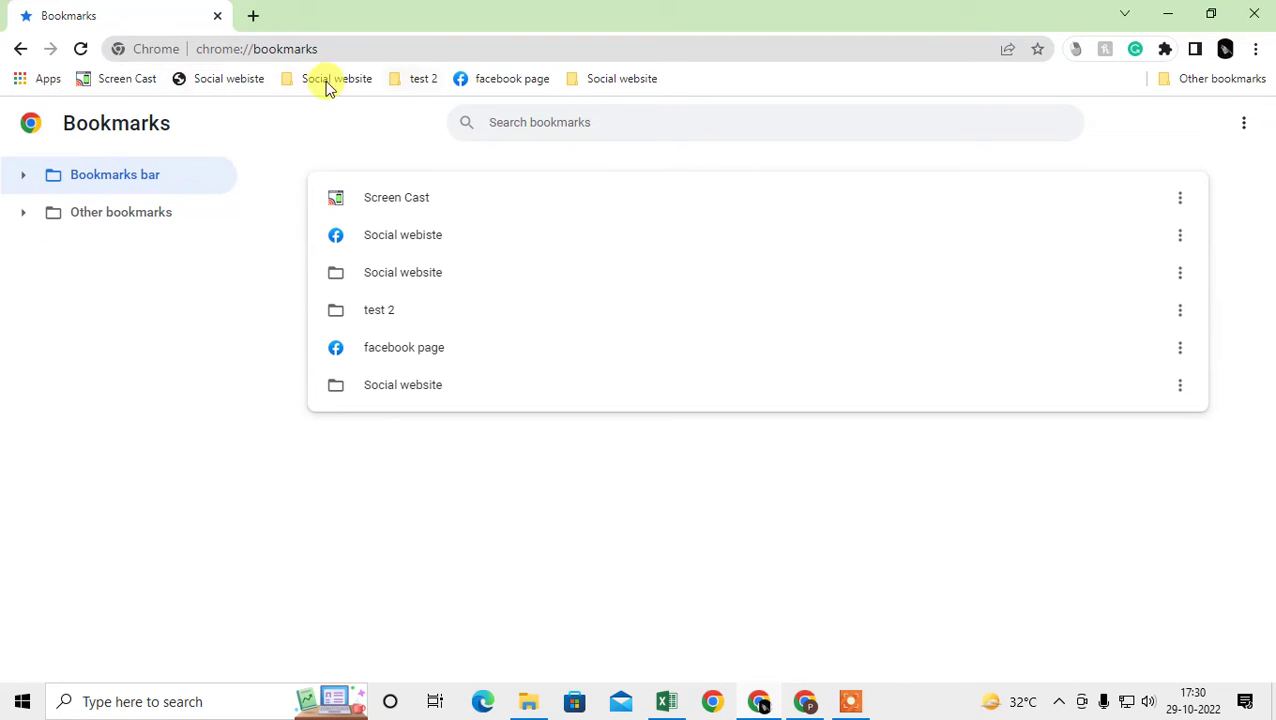
- Create a new folder named test 444 in the Bookmarks bar
left_click(1244, 125)
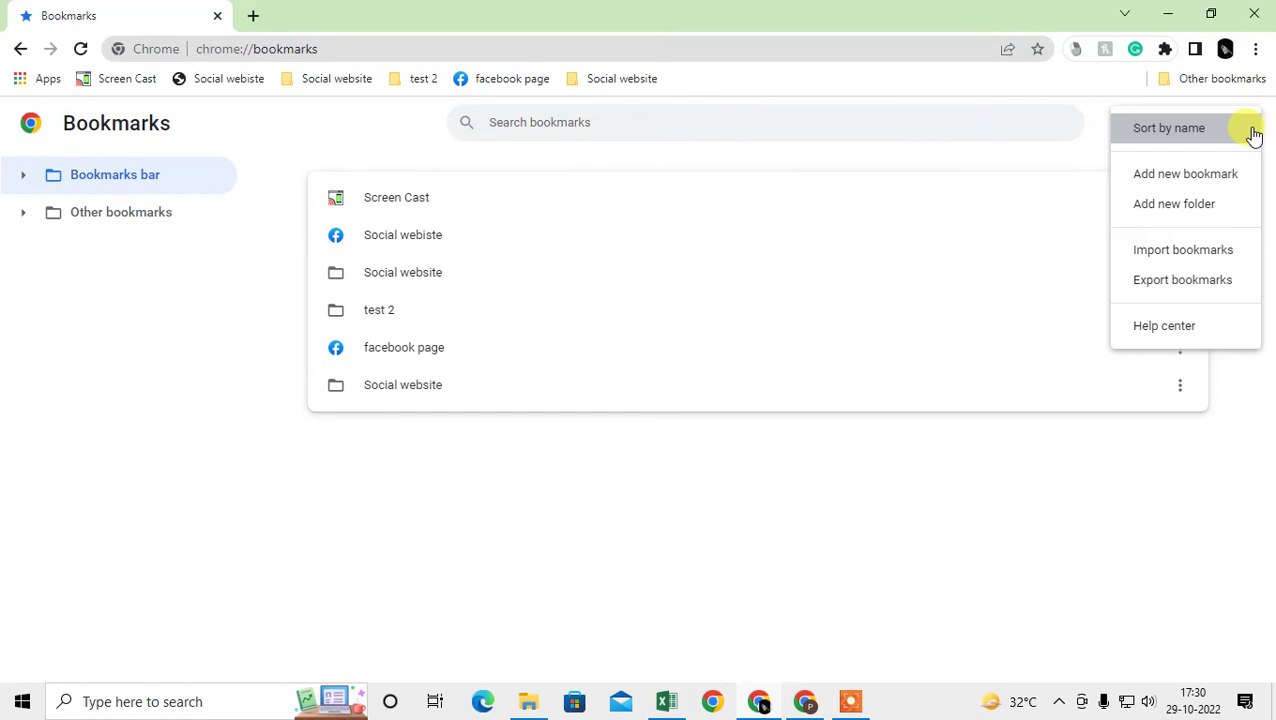
left_click(1207, 210)
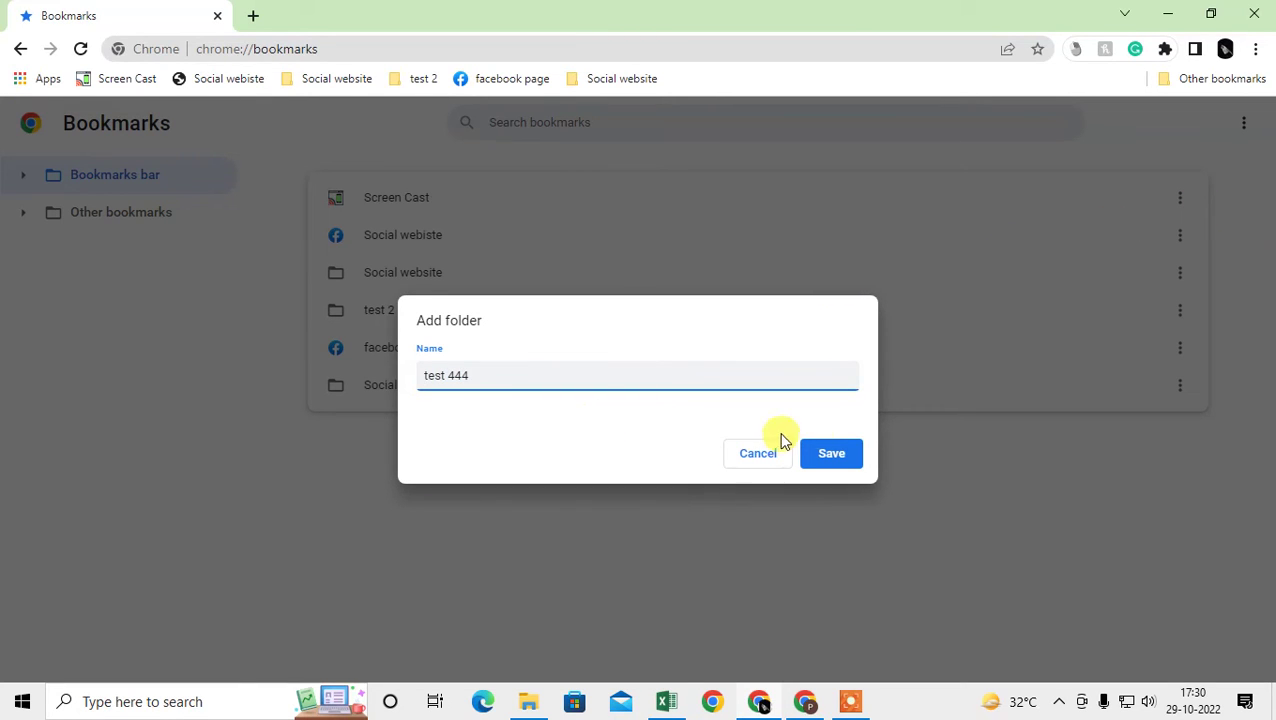
left_click(836, 455)
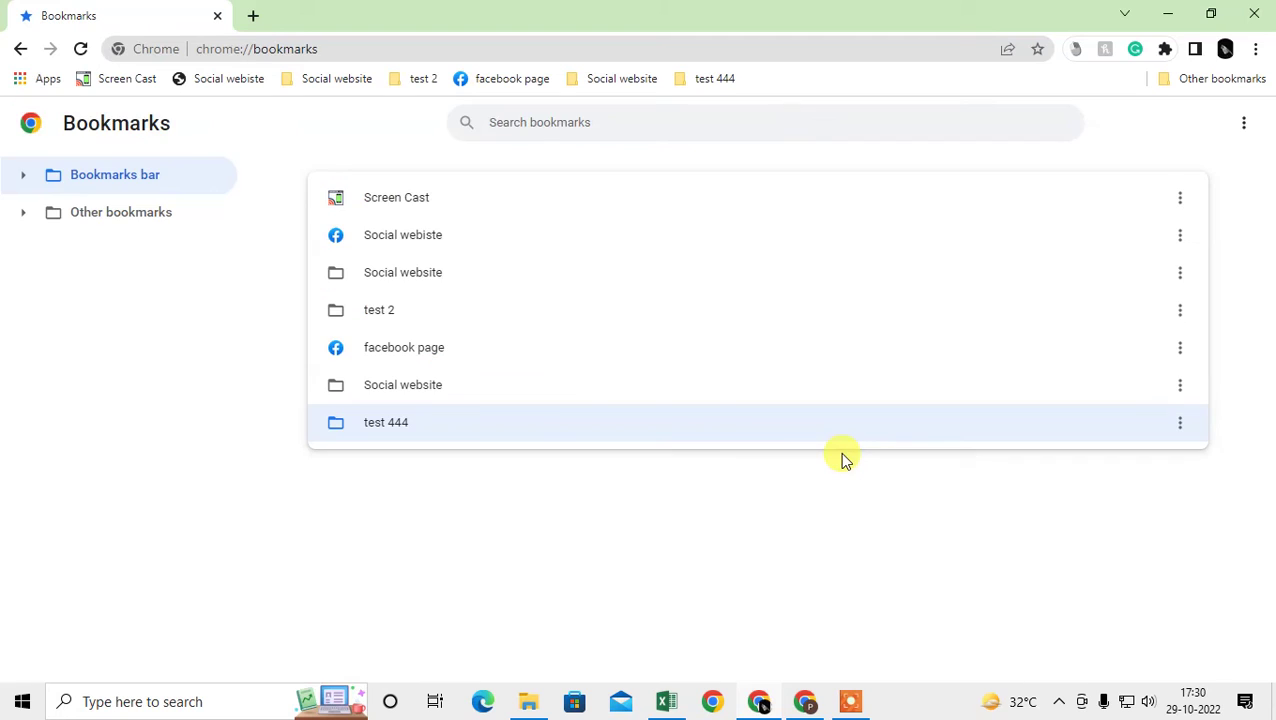
- Confirm the test 444 folder is empty, then open a new tab
left_click(23, 175)
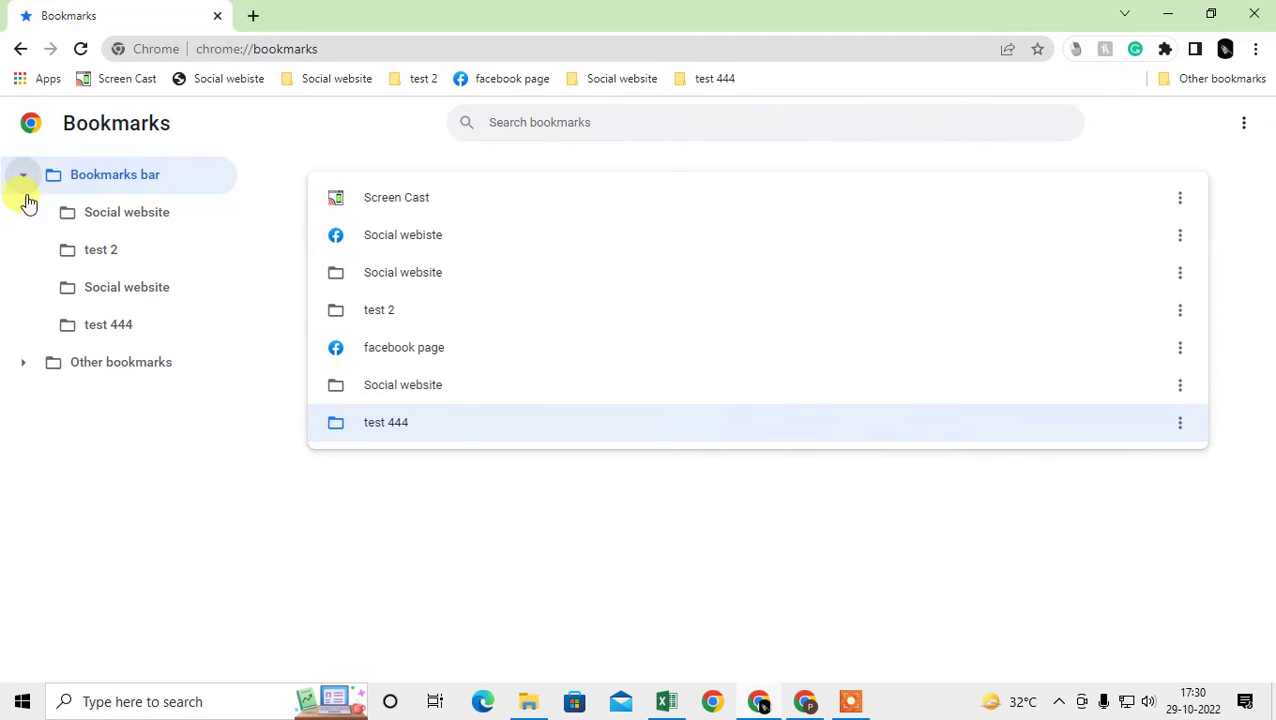
left_click(116, 330)
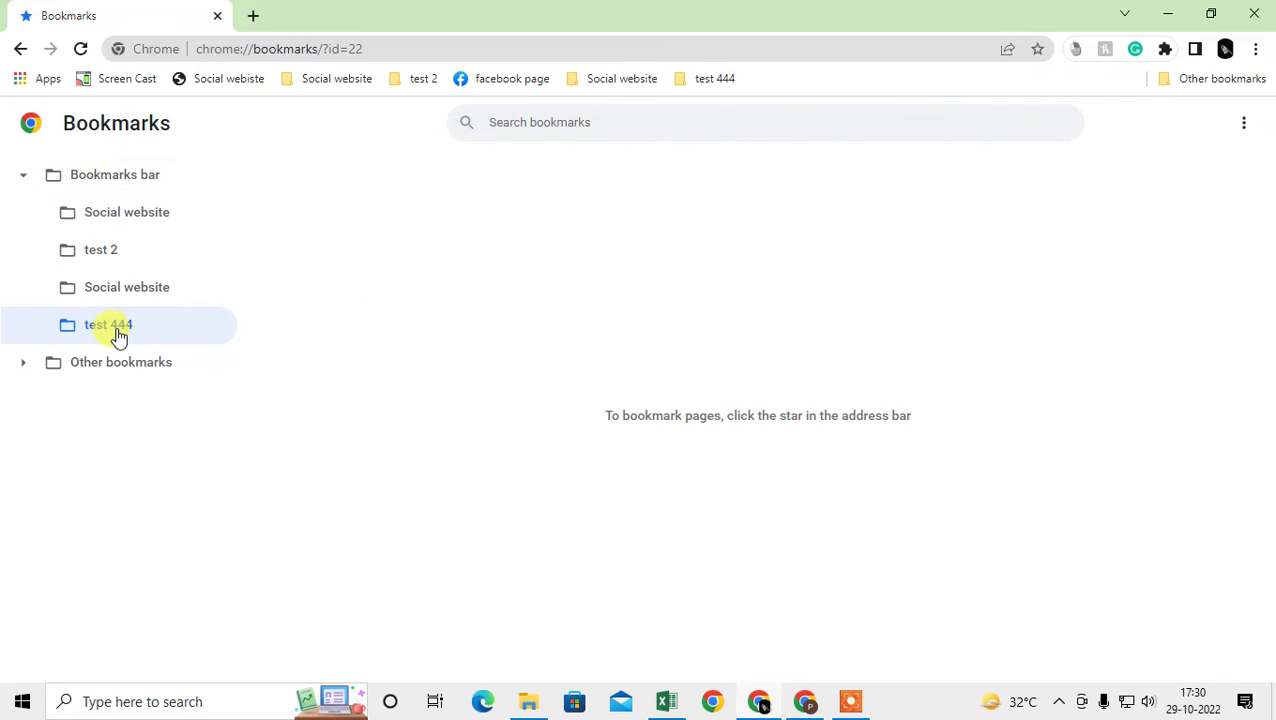
left_click(709, 83)
left_click(216, 313)
left_click(255, 17)
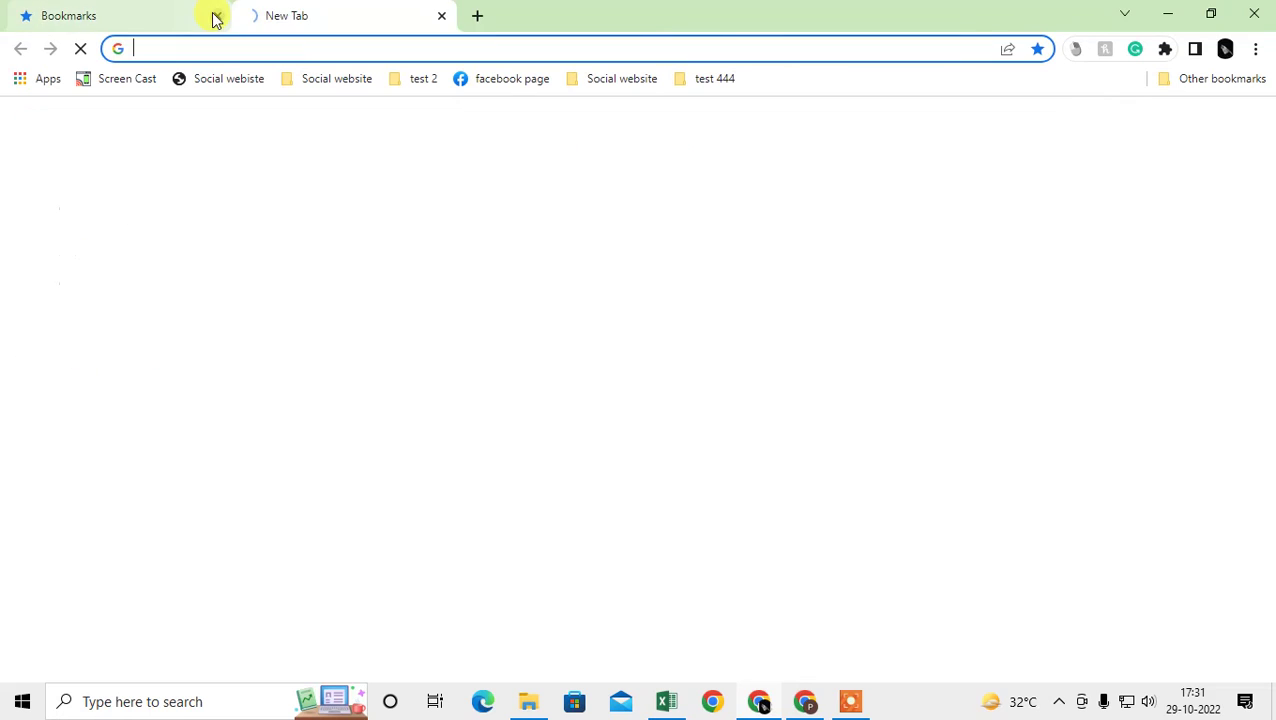
- Add a folder named test 5555 to the Bookmarks bar, then open it from the bar
right_click(827, 80)
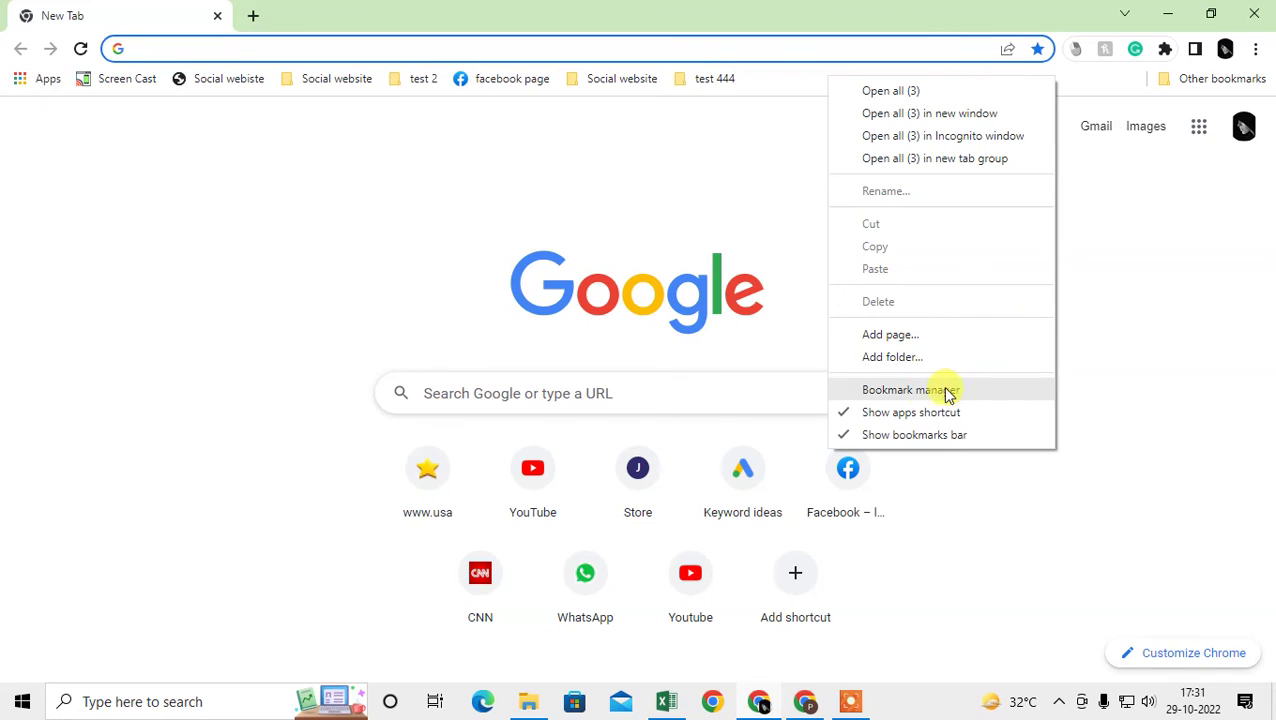
left_click(903, 360)
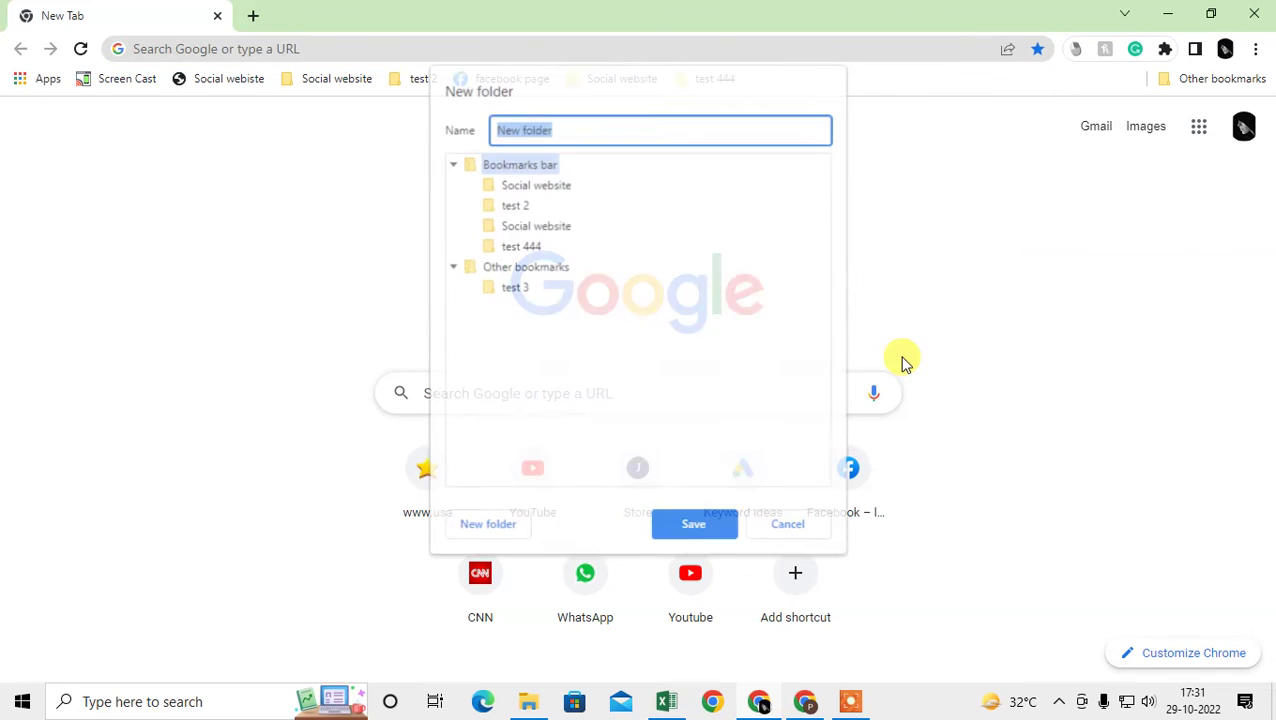
left_click(505, 167)
left_click(565, 130)
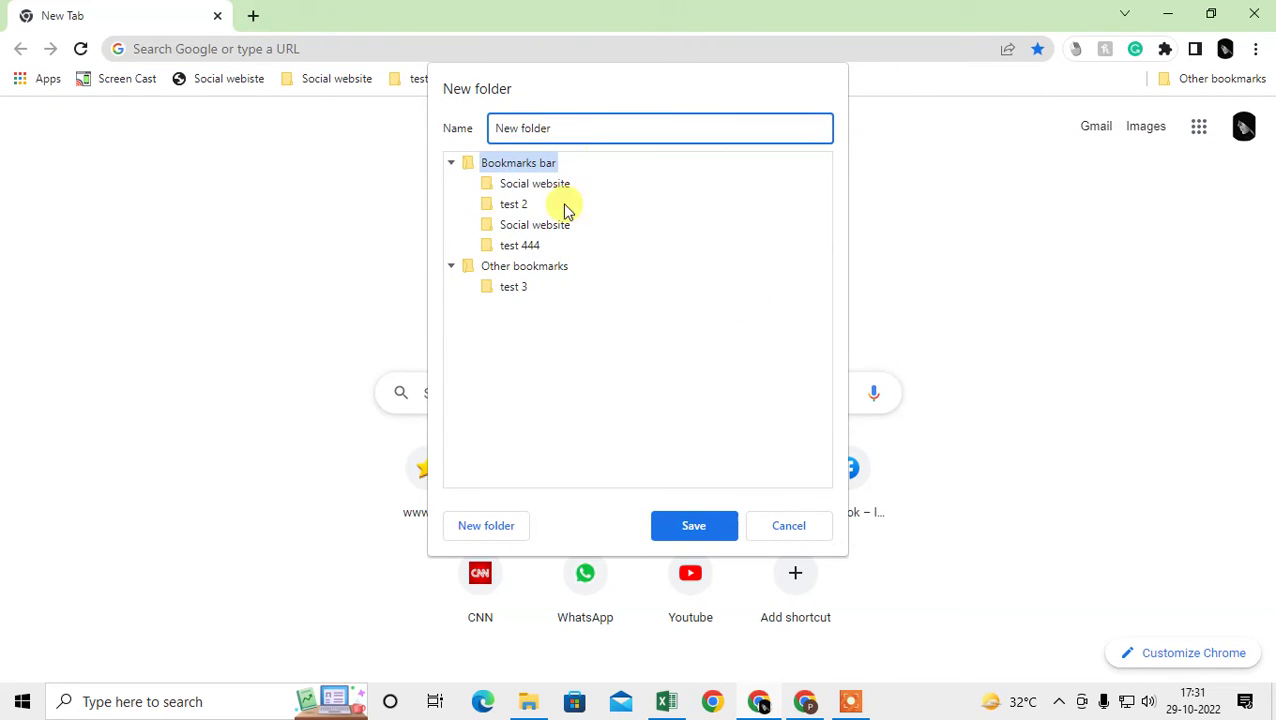
left_click(521, 266)
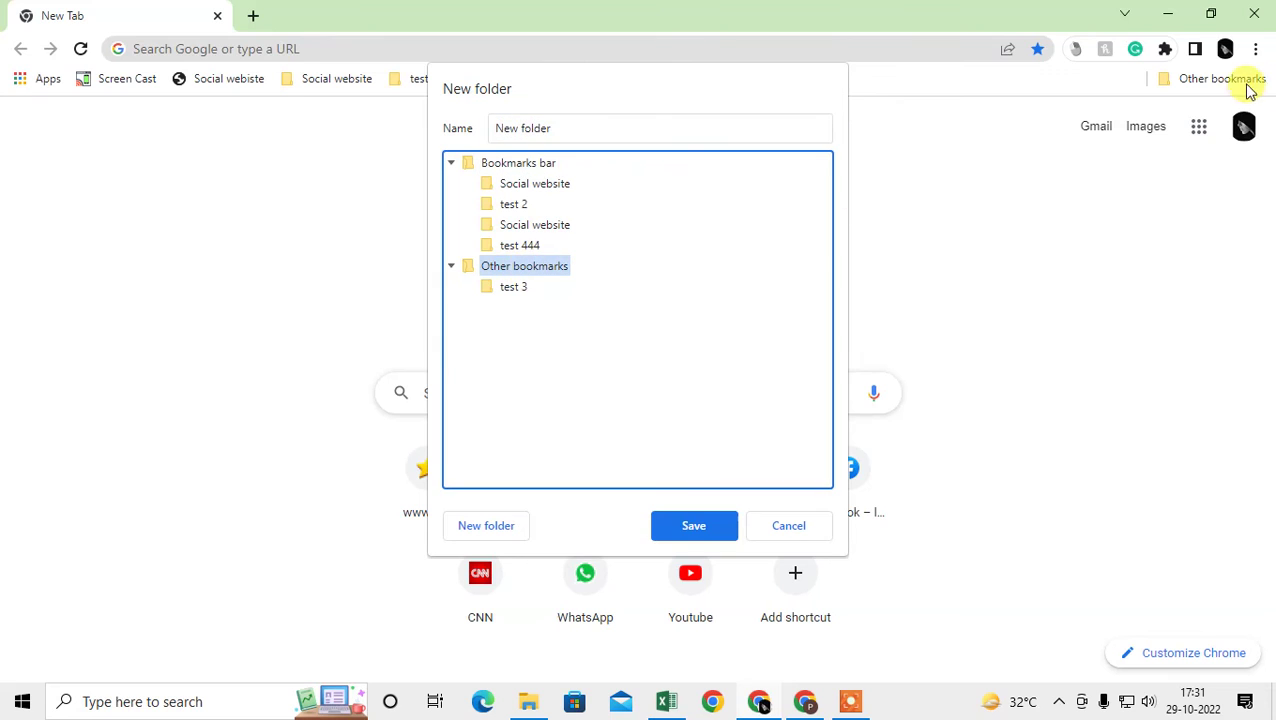
left_click(497, 167)
left_click(518, 269)
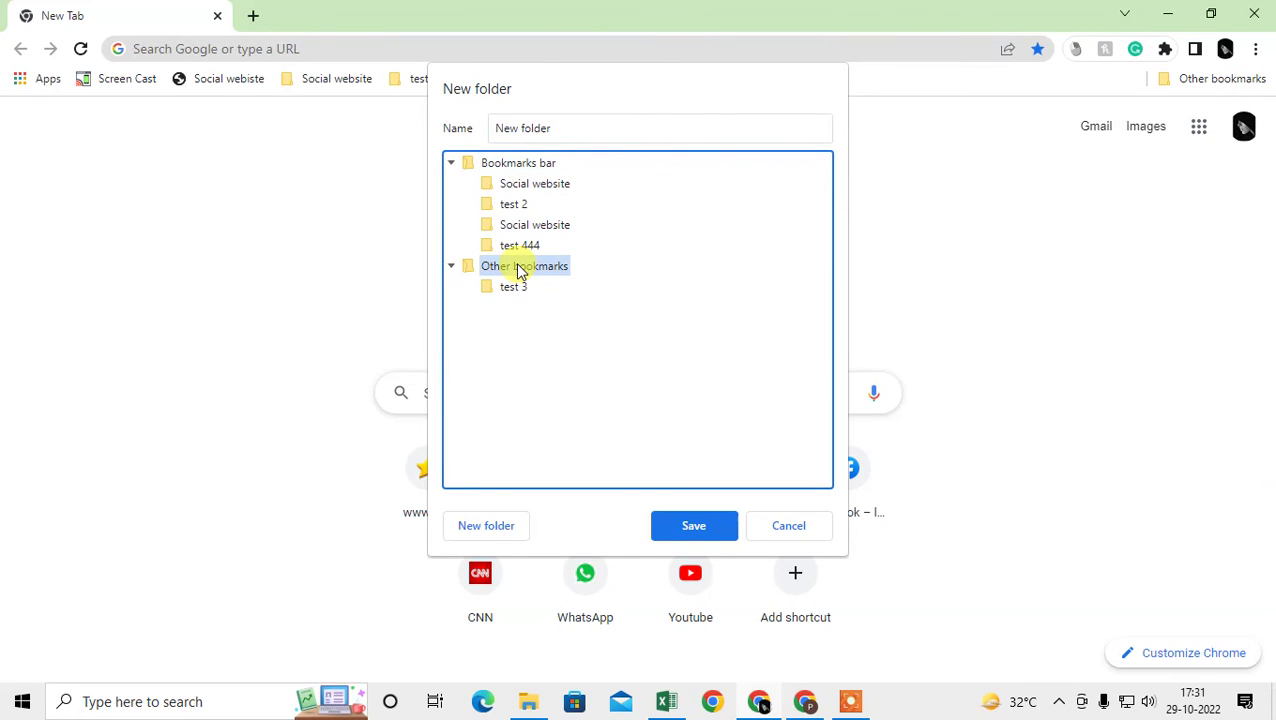
left_click(508, 168)
left_click(530, 270)
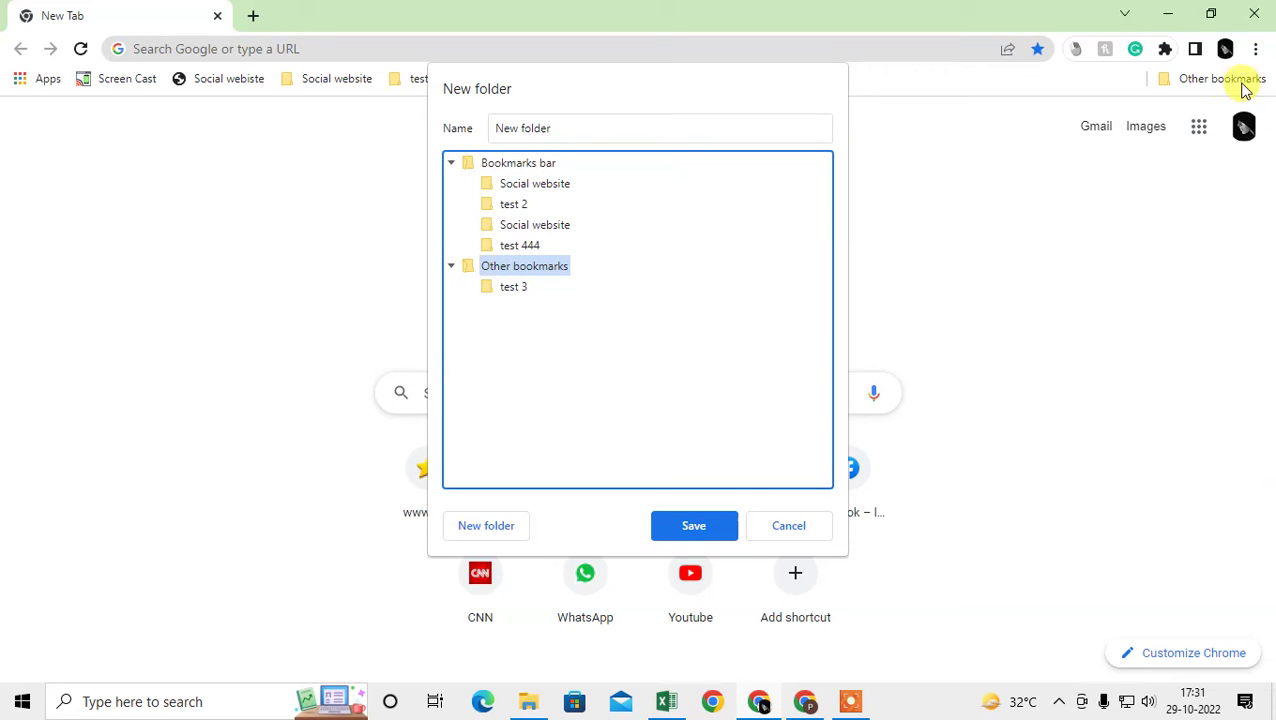
left_click(525, 164)
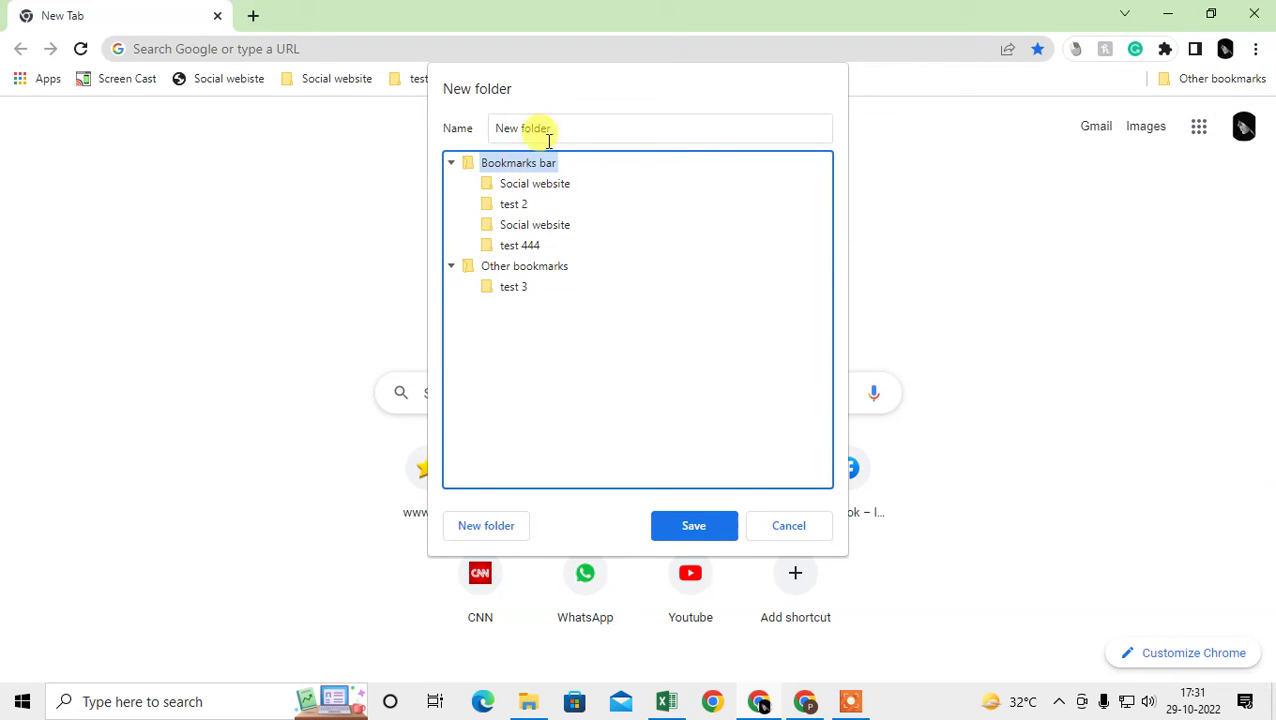
left_click(579, 131)
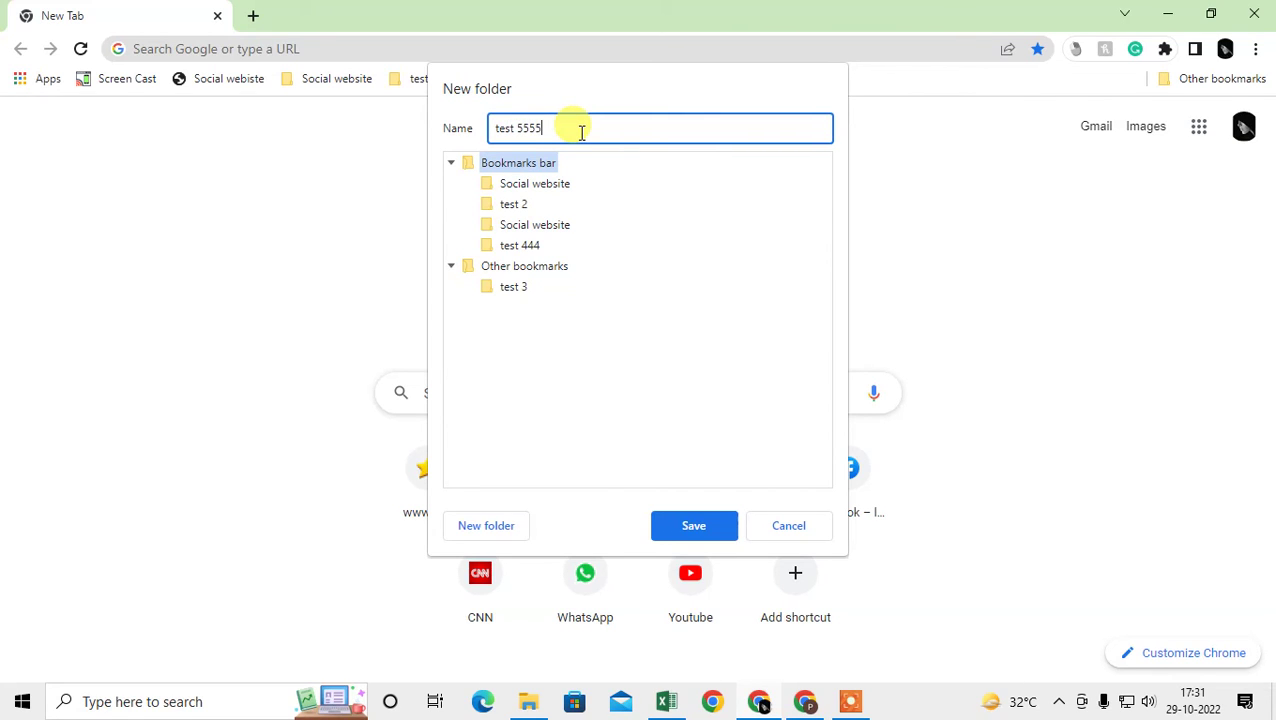
left_click(712, 524)
left_click(800, 80)
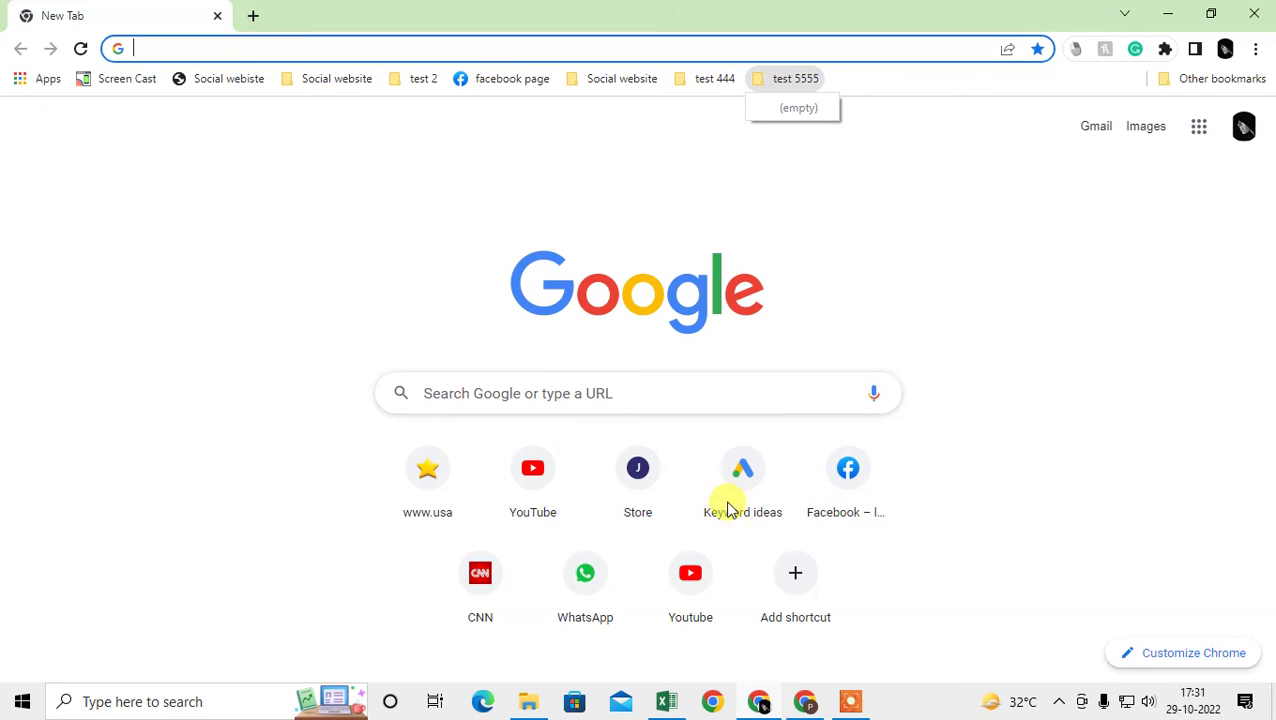
- Open facebook.com and delete the old 'facebook page' bookmark from the bookmarks bar
left_click(858, 478)
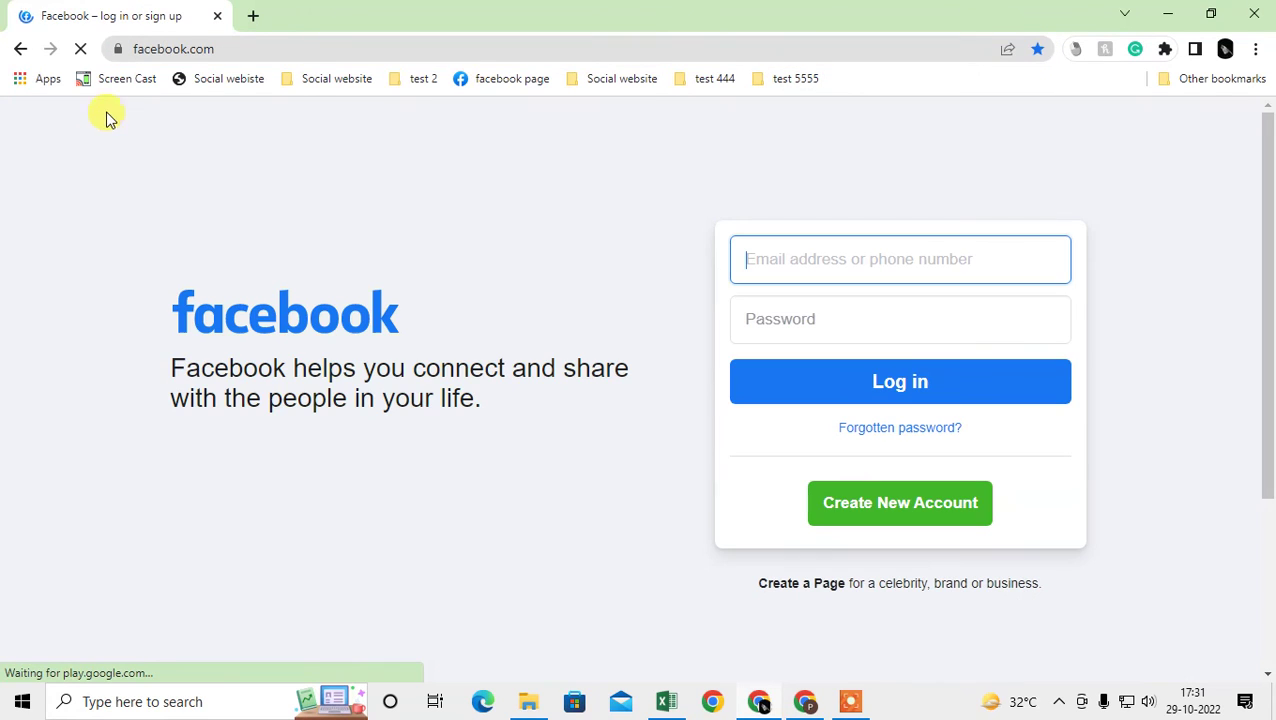
left_click(1038, 50)
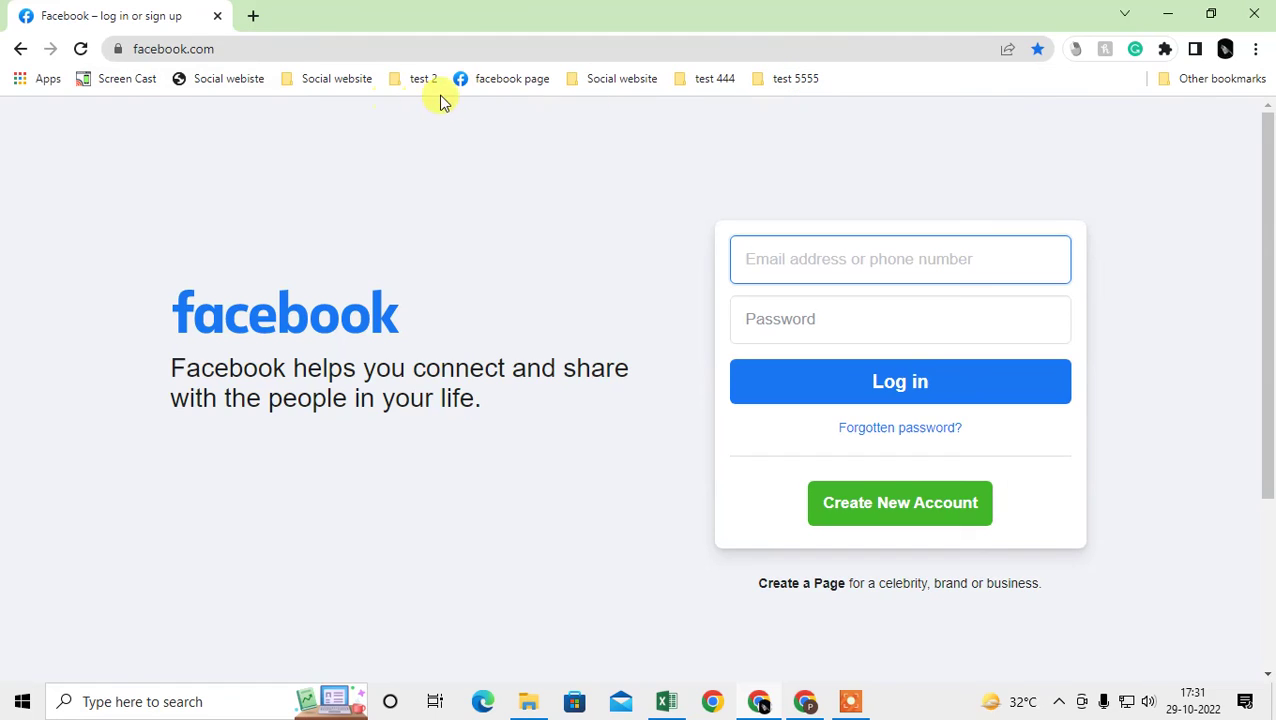
left_click(515, 83)
right_click(515, 83)
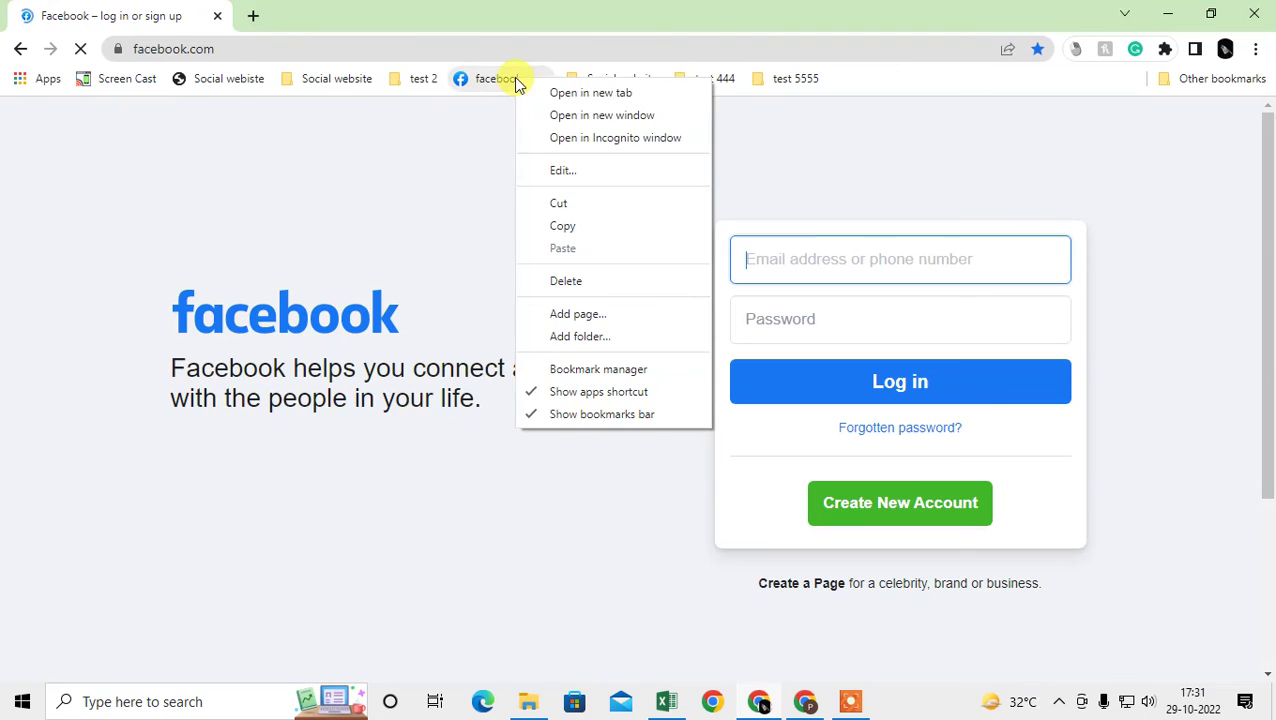
left_click(597, 293)
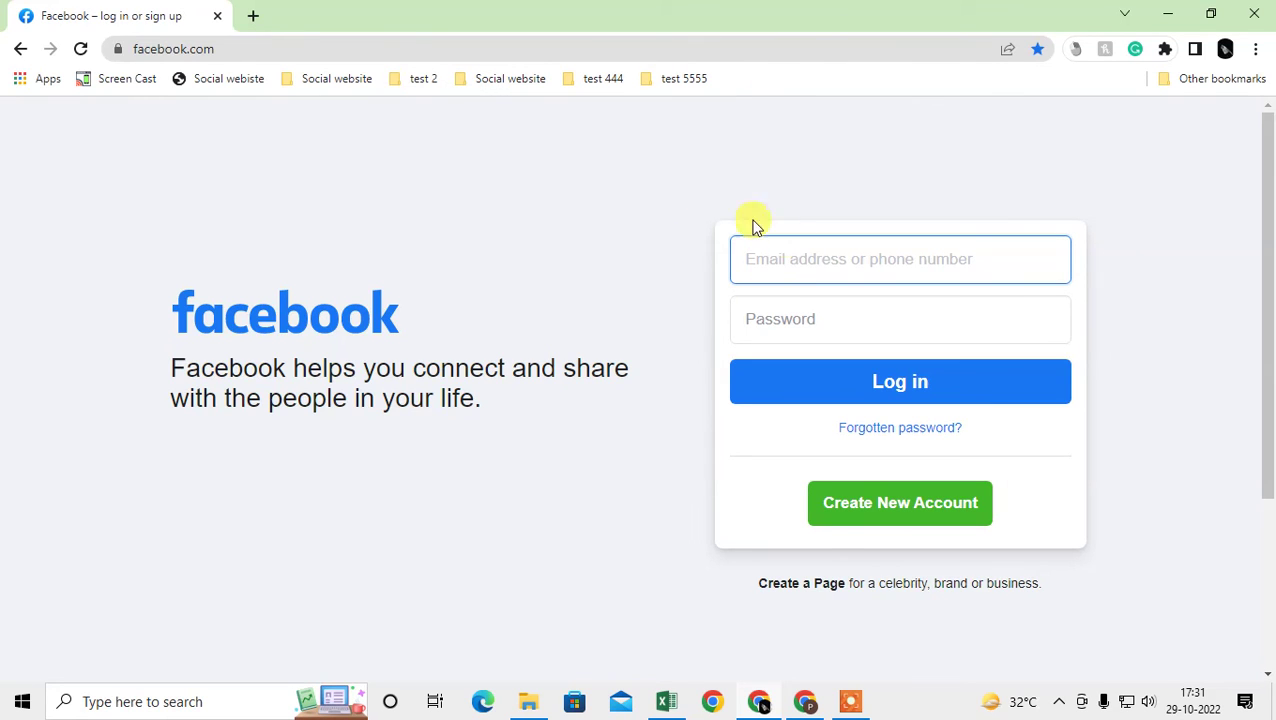
left_click(257, 45)
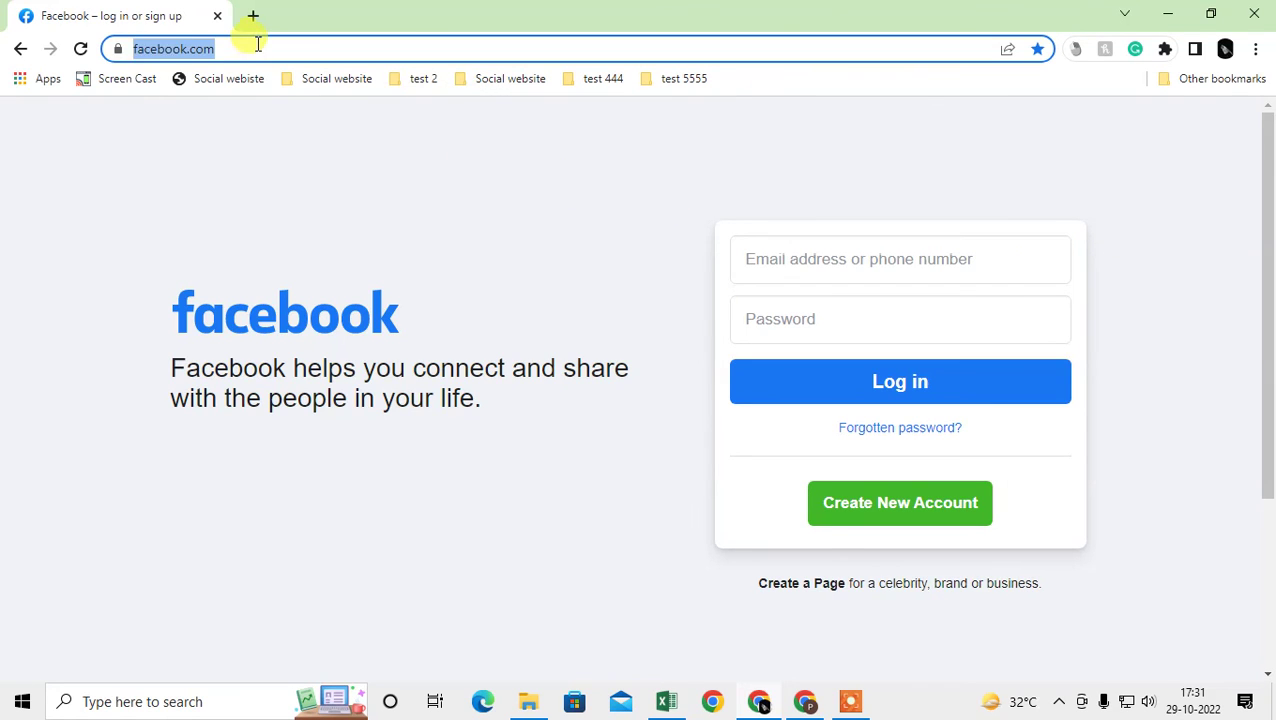
- Bookmark facebook.com as 'facebook' in the test 5555 folder and verify it appears there
left_click(1037, 49)
left_click(908, 168)
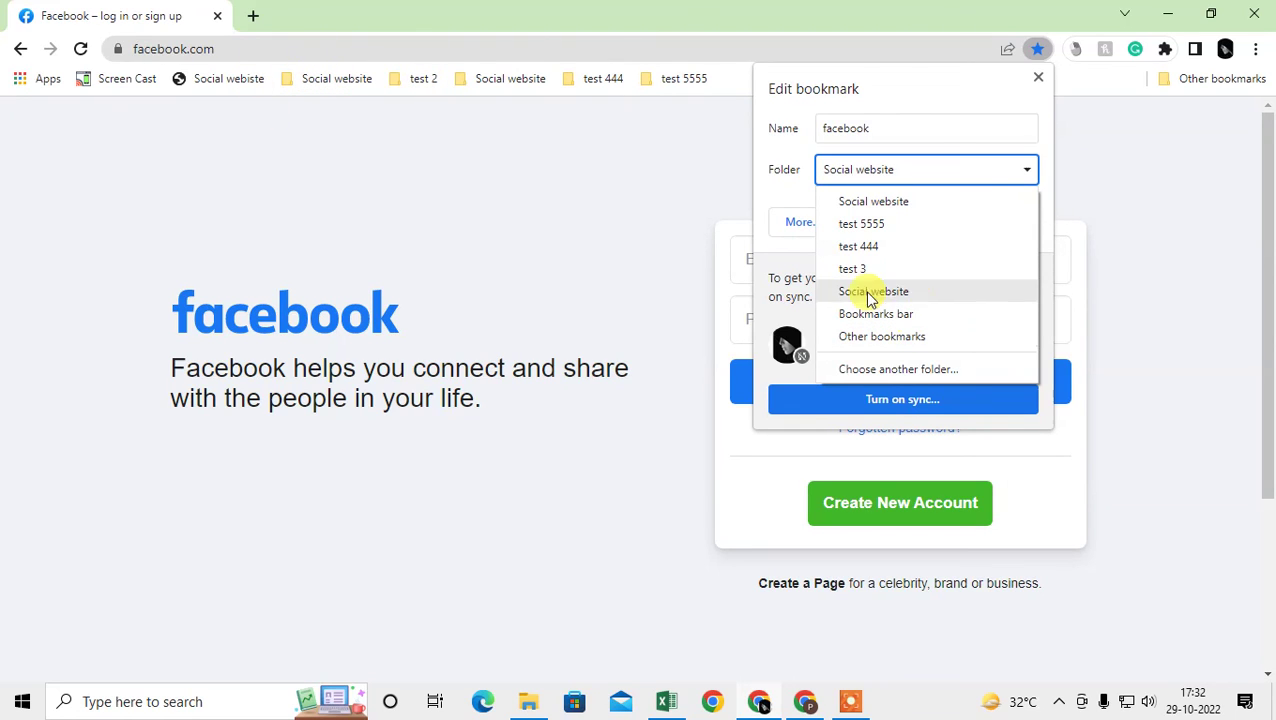
left_click(866, 226)
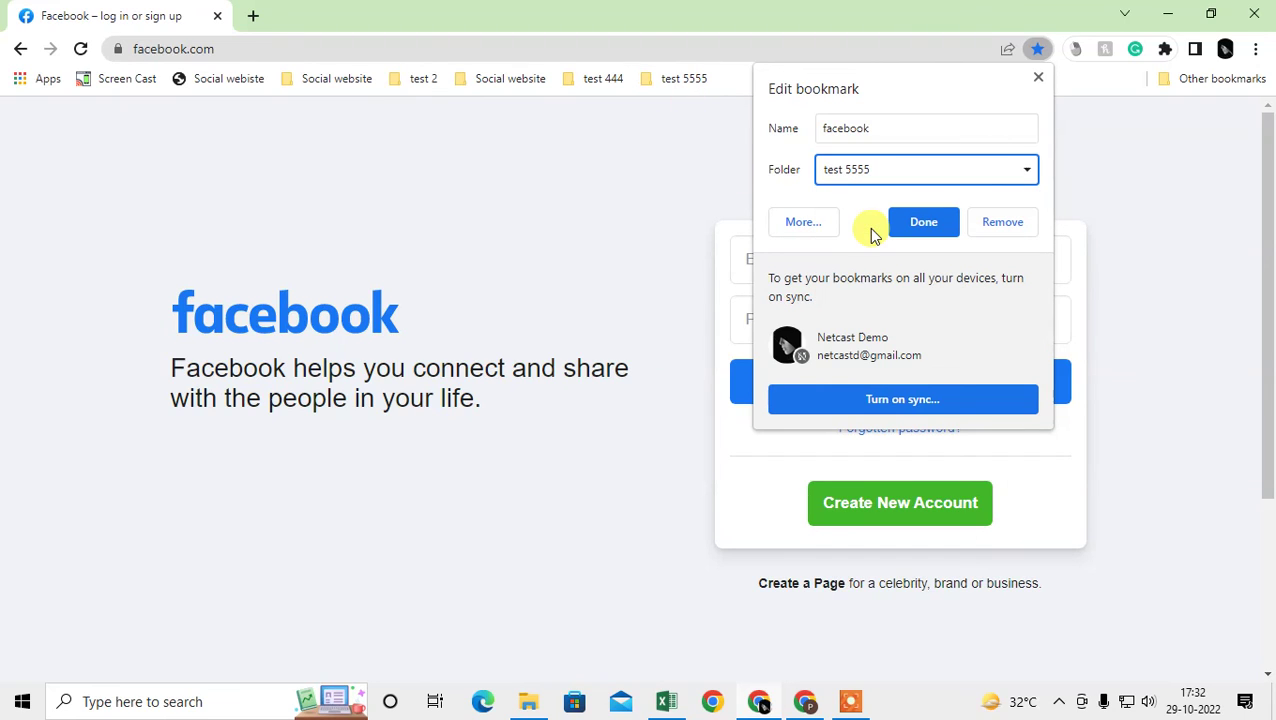
left_click(930, 227)
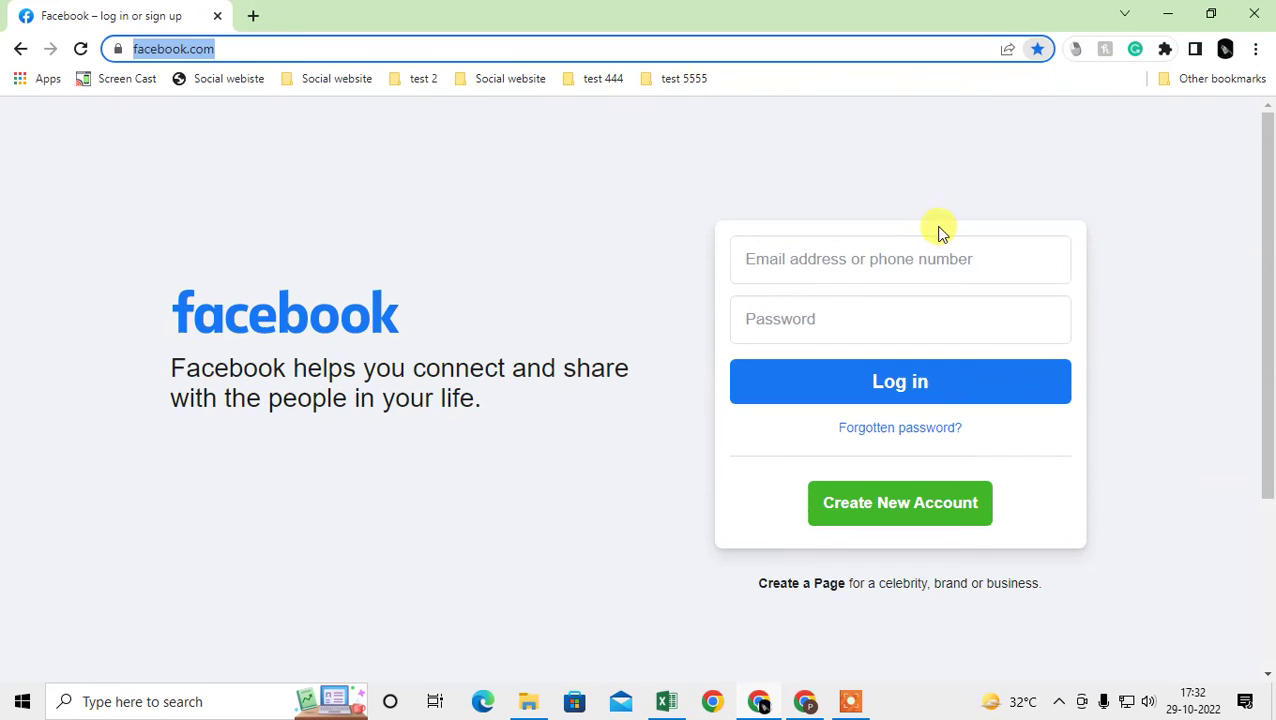
left_click(678, 80)
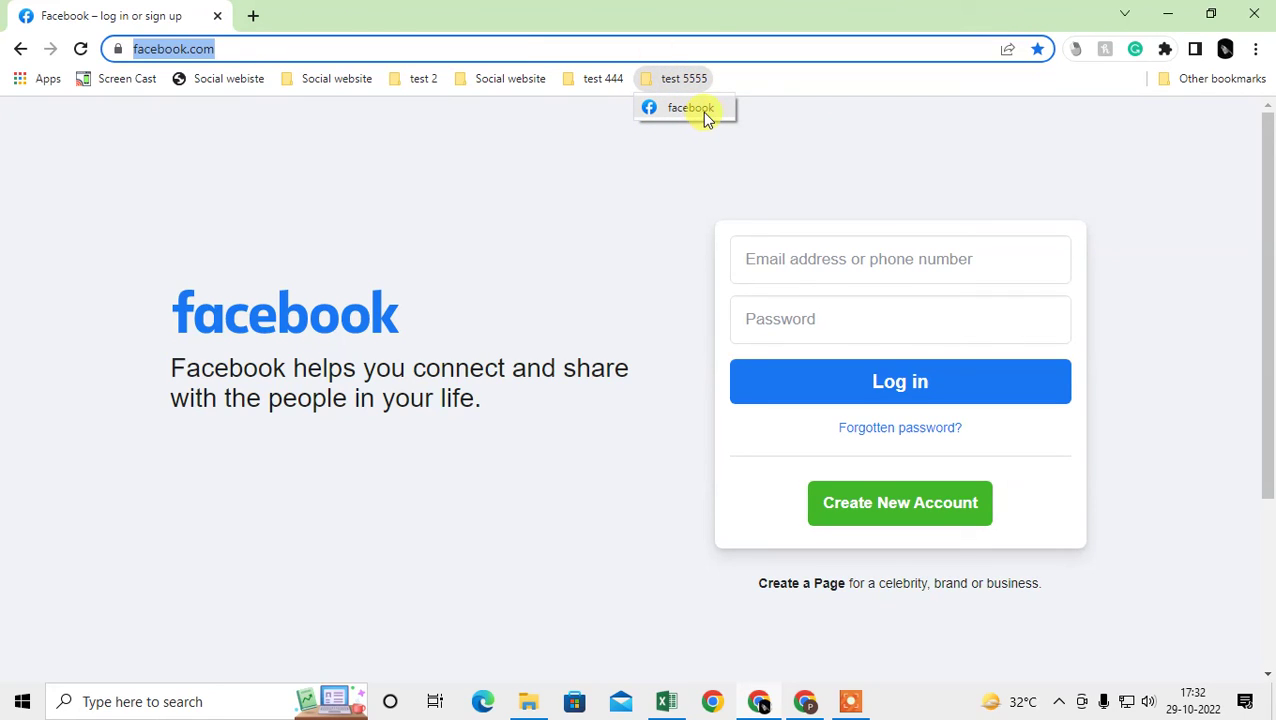
left_click(791, 90)
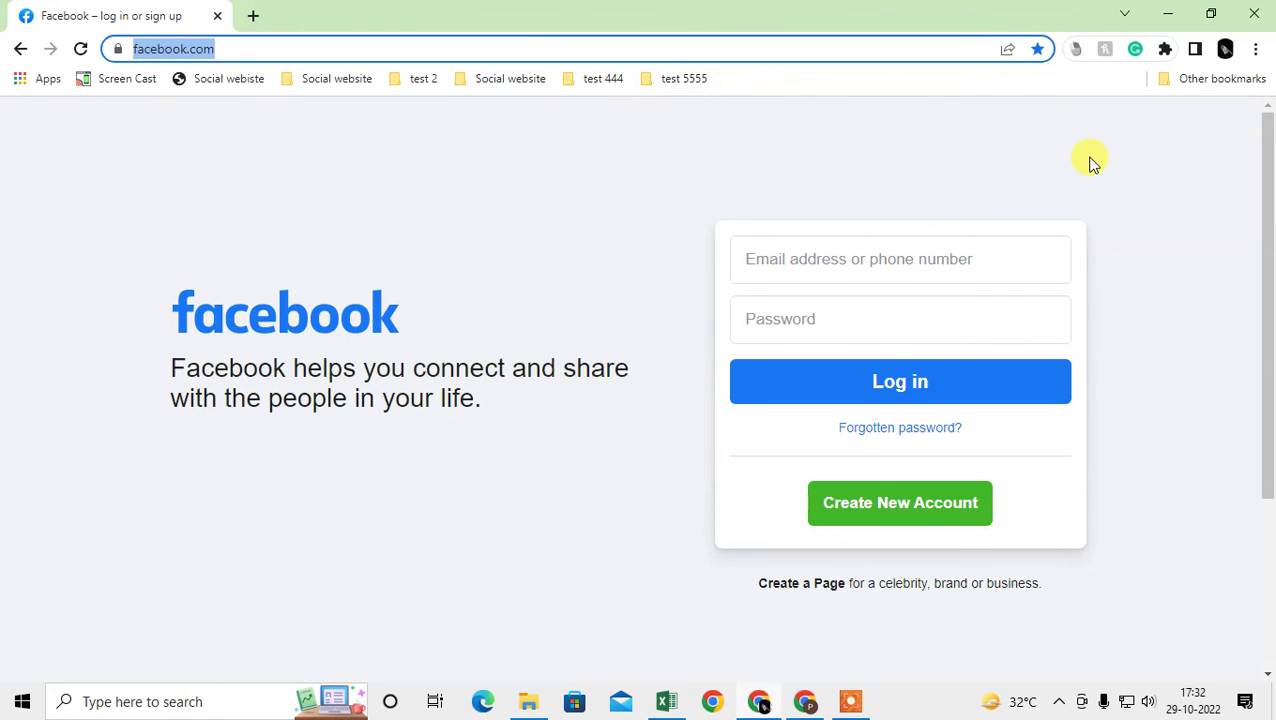